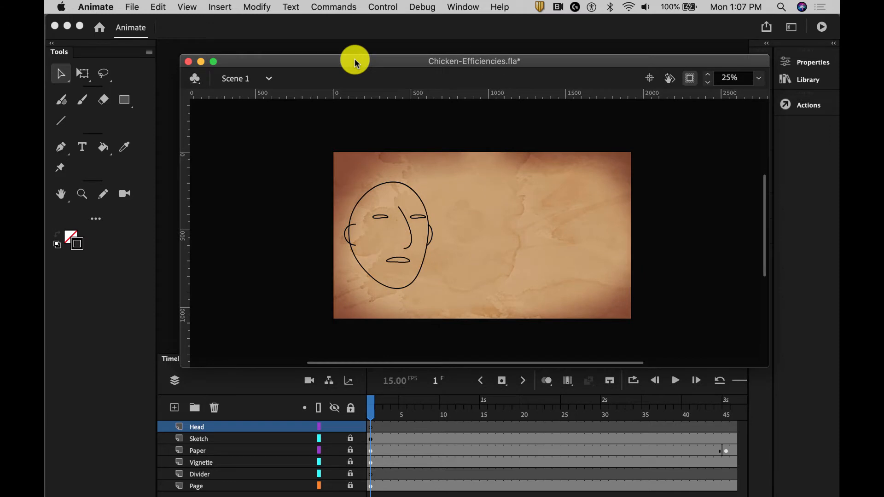
Move the floating document window and undock the side panels and the Tools panel from the workspace
drag(279, 56, 353, 79)
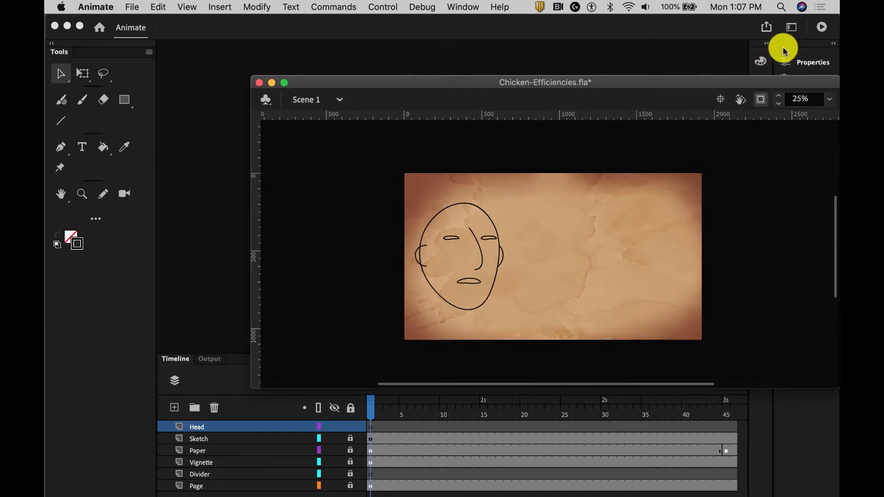
drag(786, 42, 613, 63)
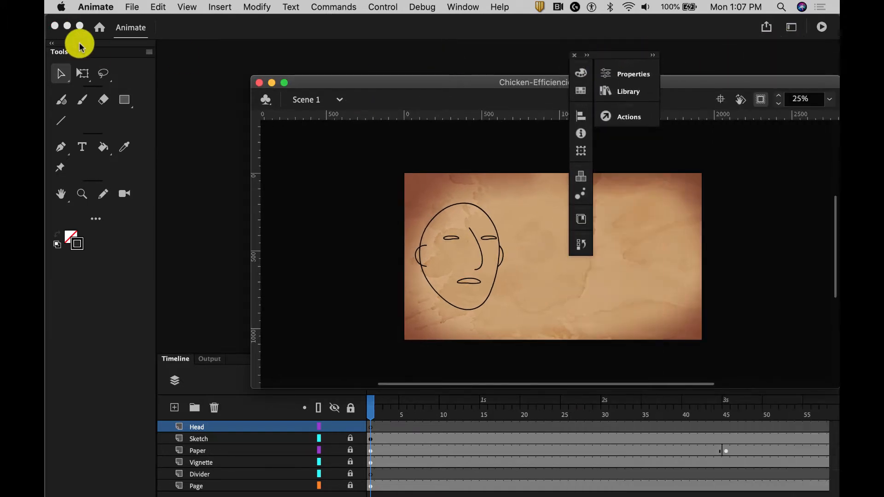
drag(79, 46, 213, 88)
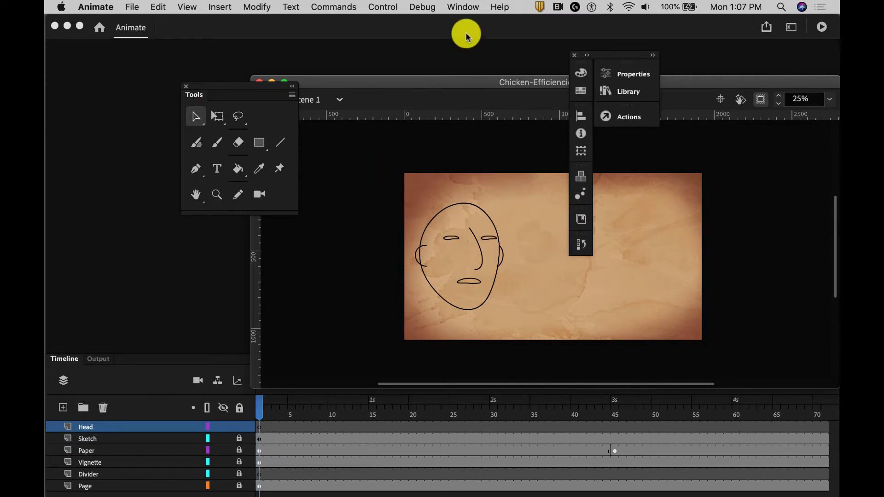
Reset the Small Screen workspace to its default layout and confirm the reset
click(454, 9)
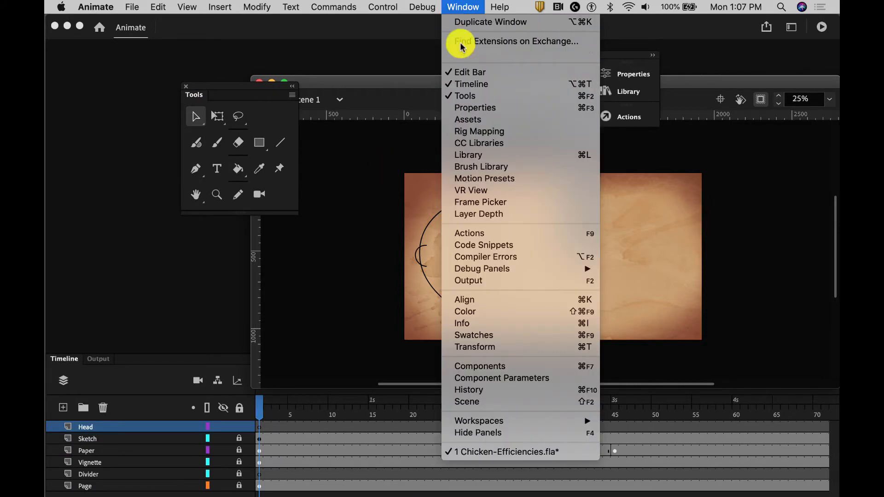
mouse_move(529, 421)
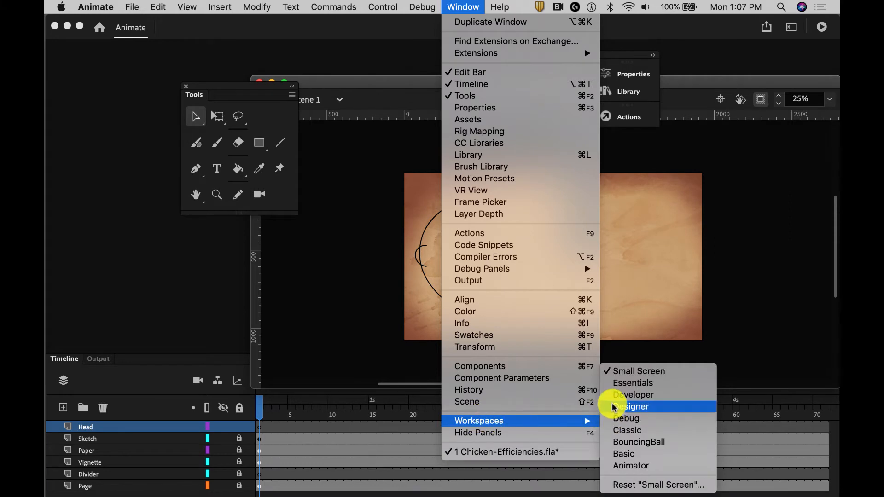
click(667, 486)
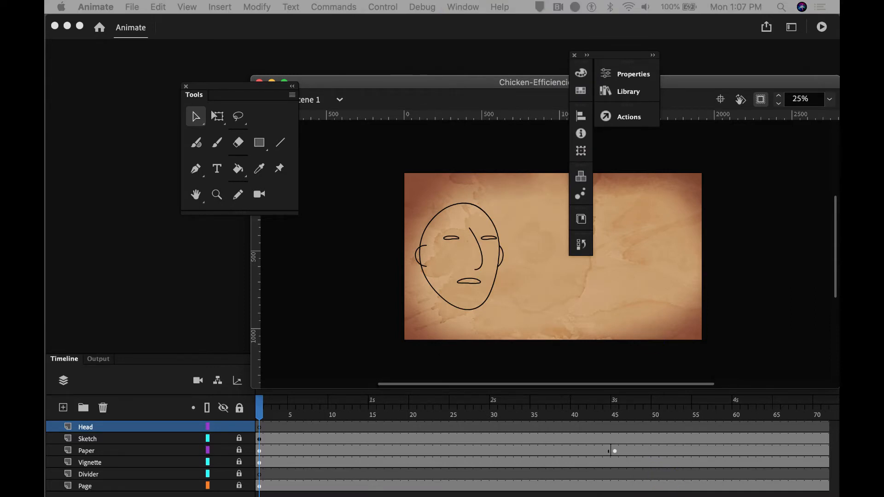
click(631, 169)
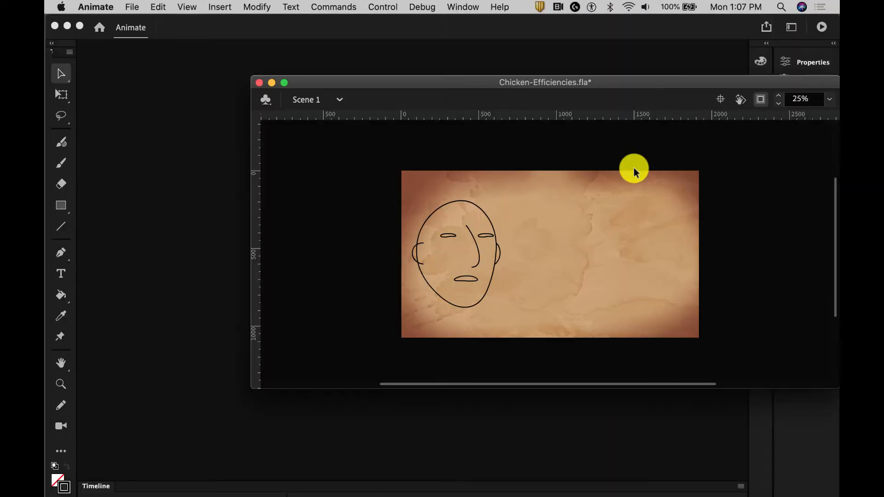
Dock the Chicken-Efficiencies.fla document into the main window and expand the Timeline to show all its layers
drag(410, 87, 261, 45)
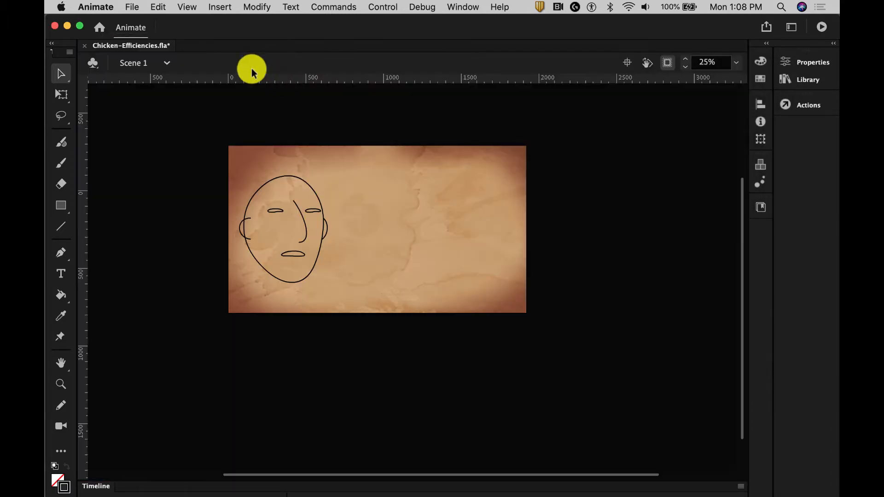
drag(180, 480, 199, 322)
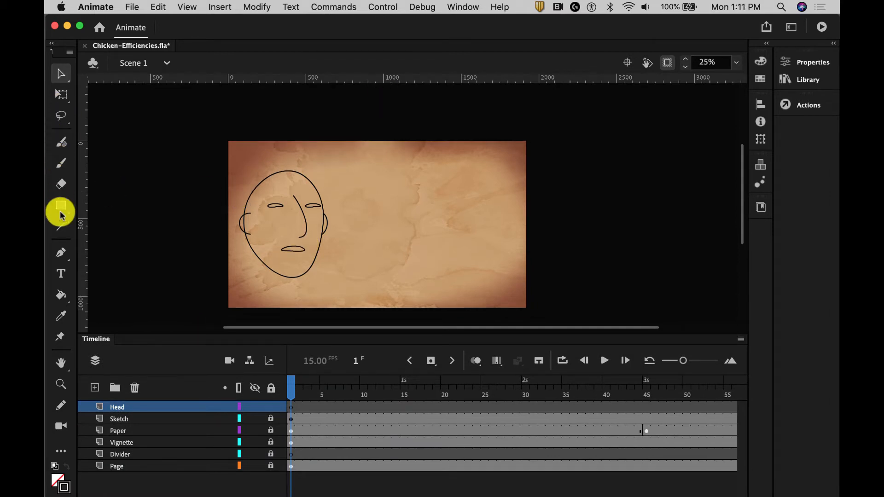
Widen the Tools panel to three columns and add the unused brush tool to it
drag(76, 195, 122, 190)
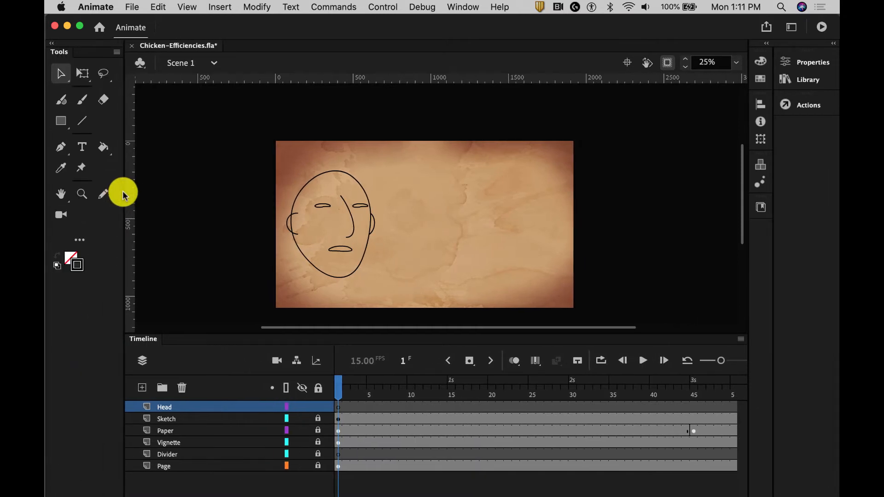
click(73, 240)
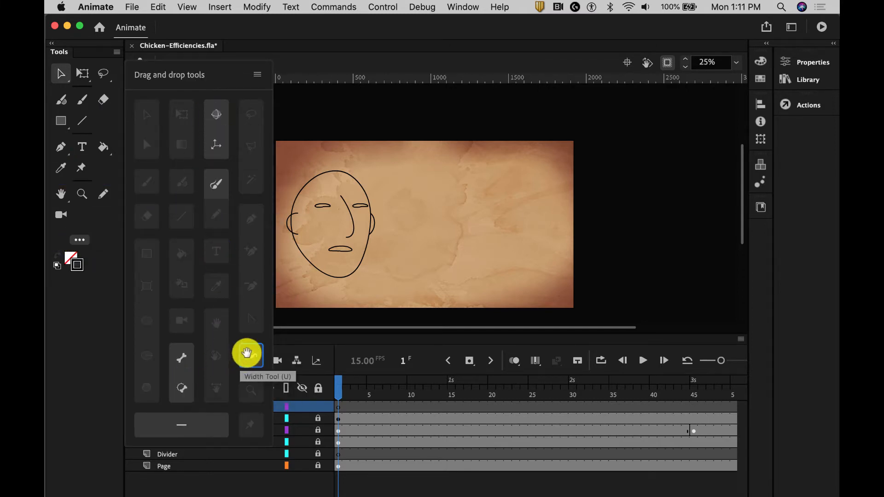
drag(212, 185, 85, 213)
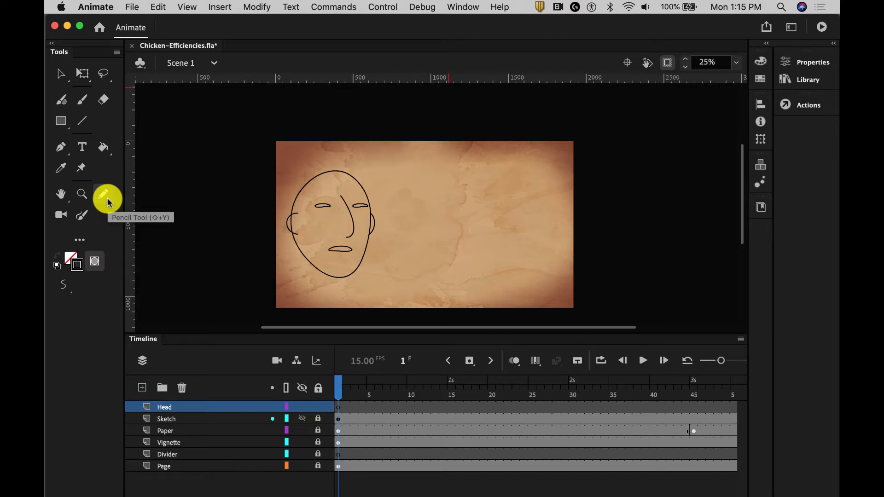
Select the Pencil tool, set its stroke size to 10 and choose the thin line as its stroke style
click(107, 202)
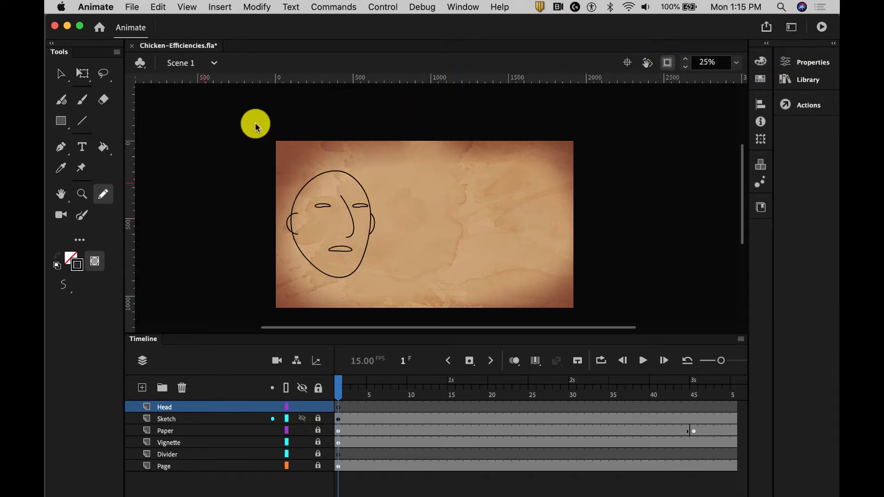
click(811, 64)
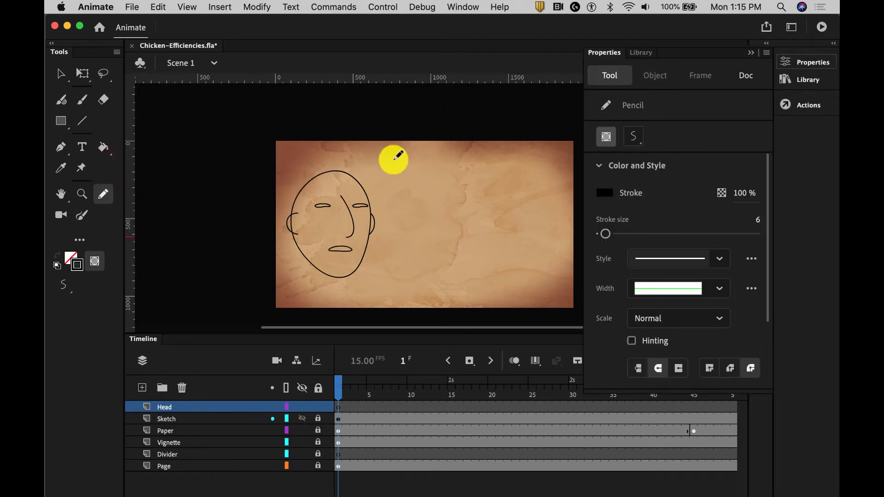
drag(605, 234, 609, 235)
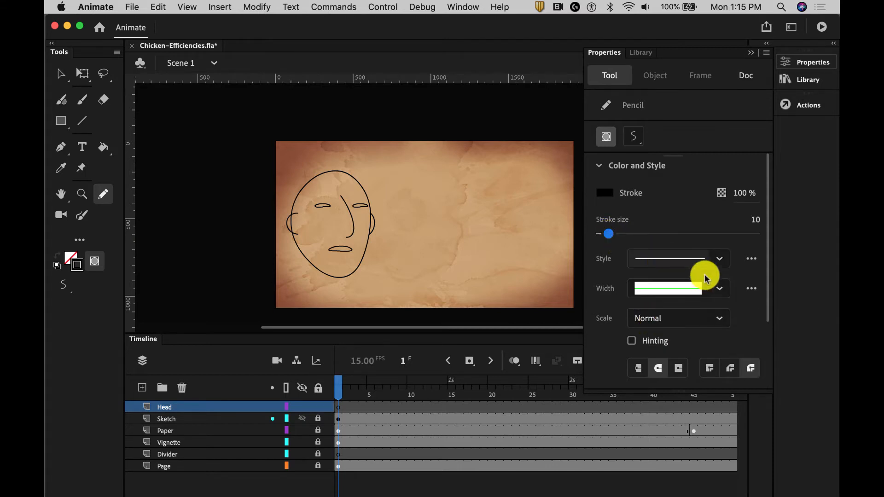
click(716, 258)
click(708, 280)
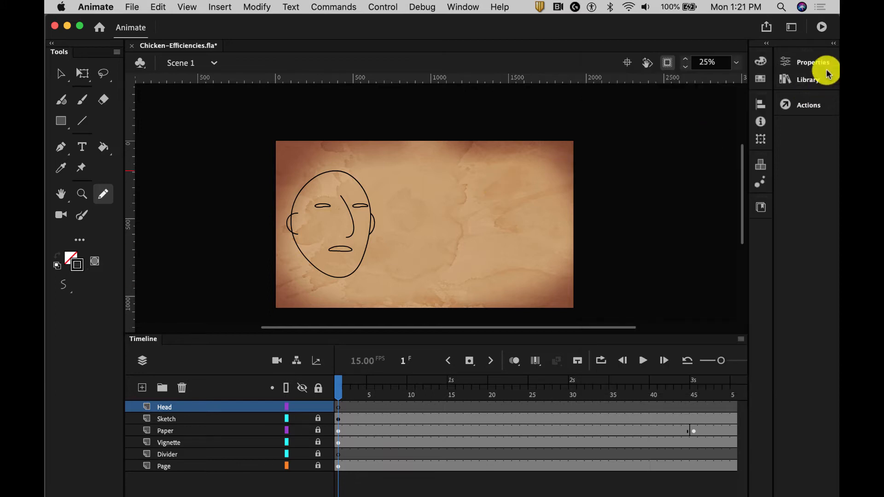
Set the Pencil smoothing to 0 and draw an egg-shaped head outline, about 410 by 670 px, on the right half of the stage
click(809, 64)
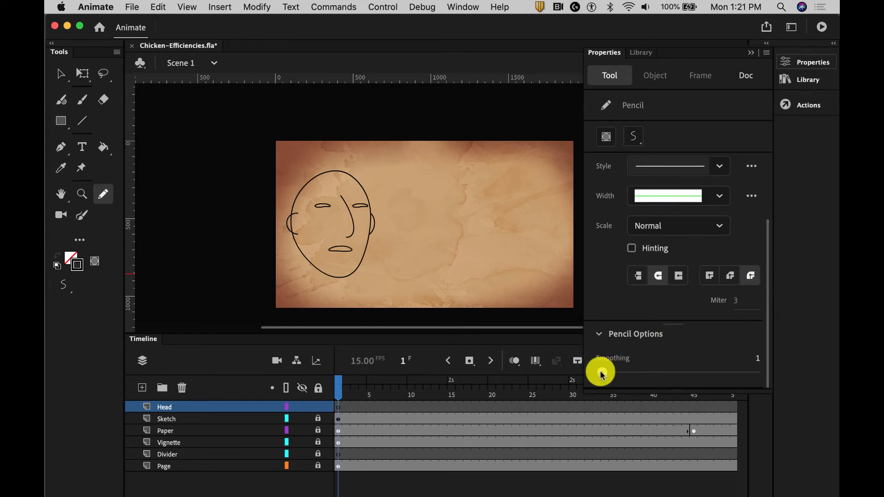
mouse_move(600, 372)
mouse_down()
mouse_move(764, 371)
mouse_move(594, 382)
mouse_up()
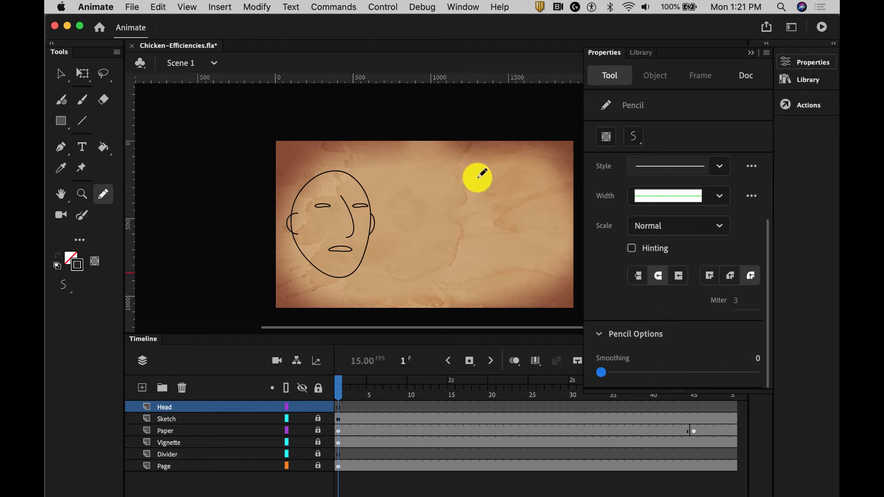
mouse_move(483, 171)
mouse_down()
mouse_move(508, 185)
mouse_move(506, 236)
mouse_move(476, 269)
mouse_move(450, 220)
mouse_move(465, 167)
mouse_move(501, 177)
mouse_up()
Show the new head outline's anchor points with the Subselection tool and pull its upper-right anchor point outward
click(59, 74)
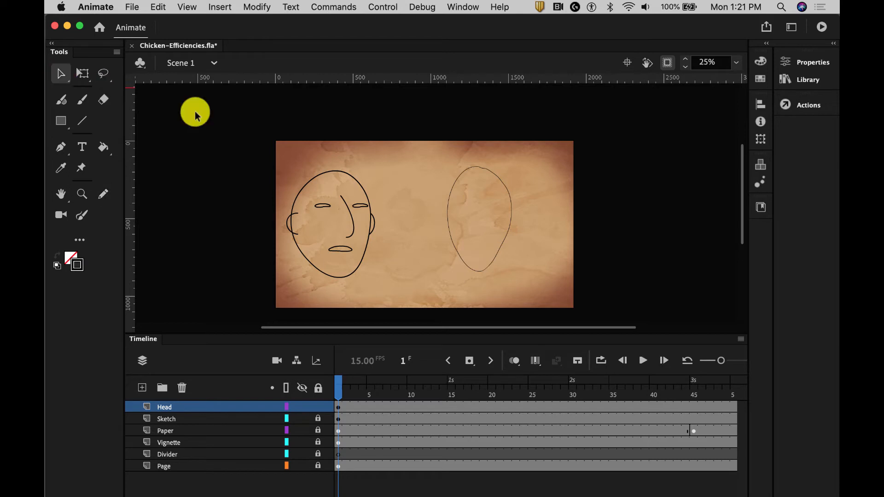
click(63, 76)
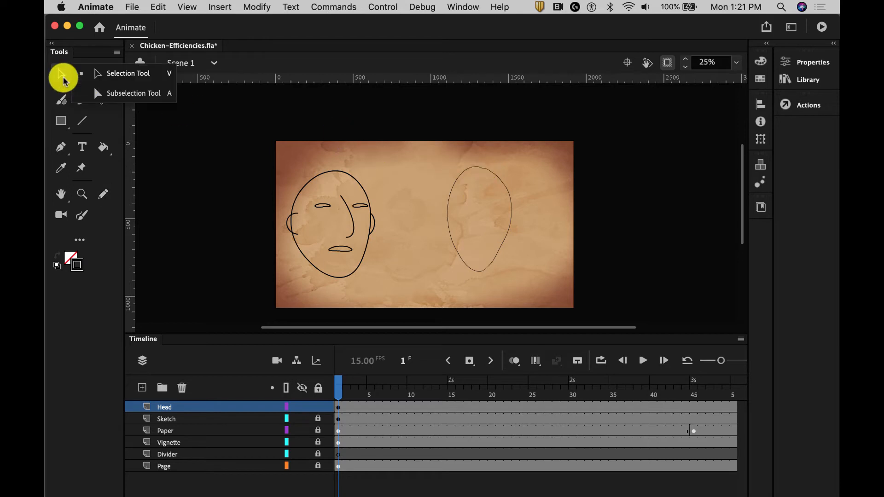
click(113, 90)
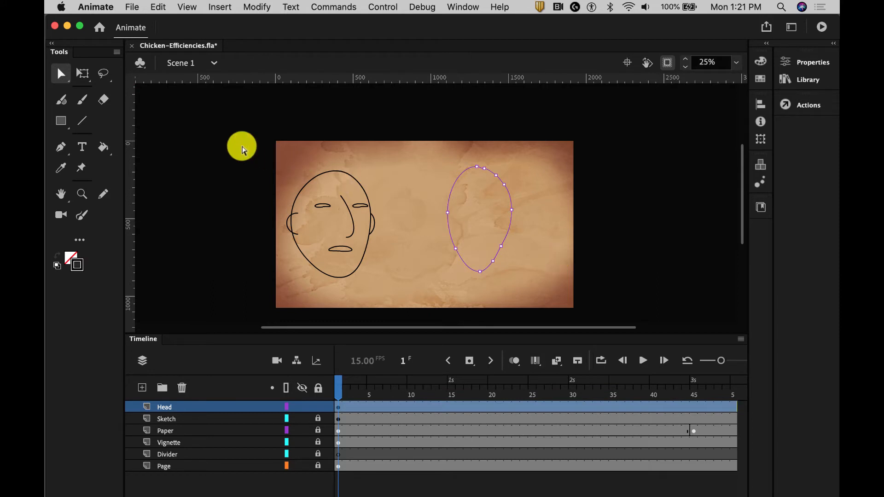
click(239, 147)
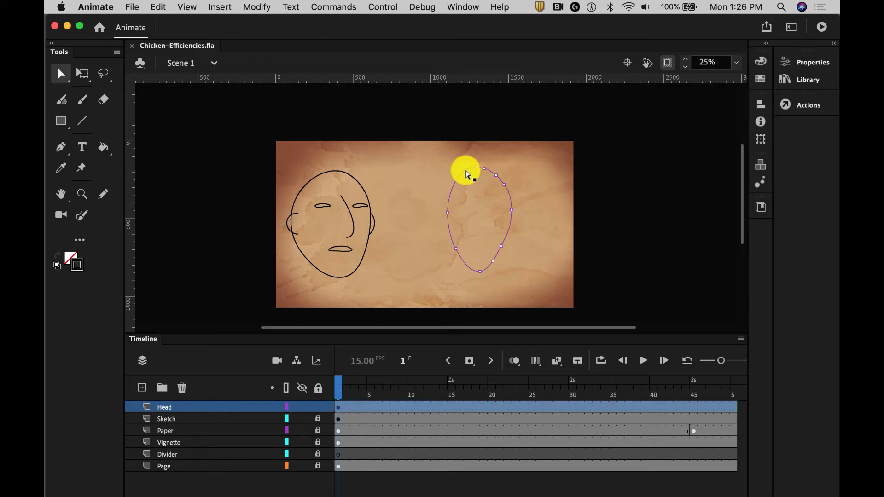
drag(493, 168, 526, 195)
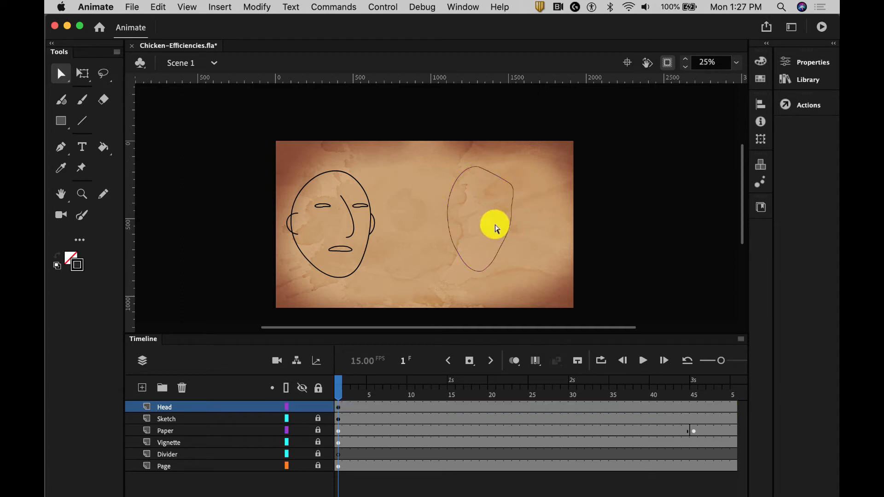
Bend the right and left edges of the new head outline with the Selection tool and save the file
click(64, 75)
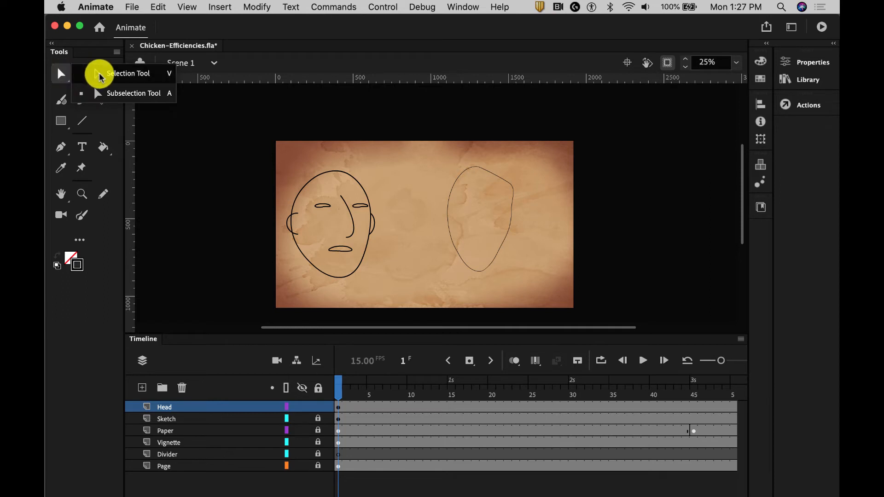
click(98, 73)
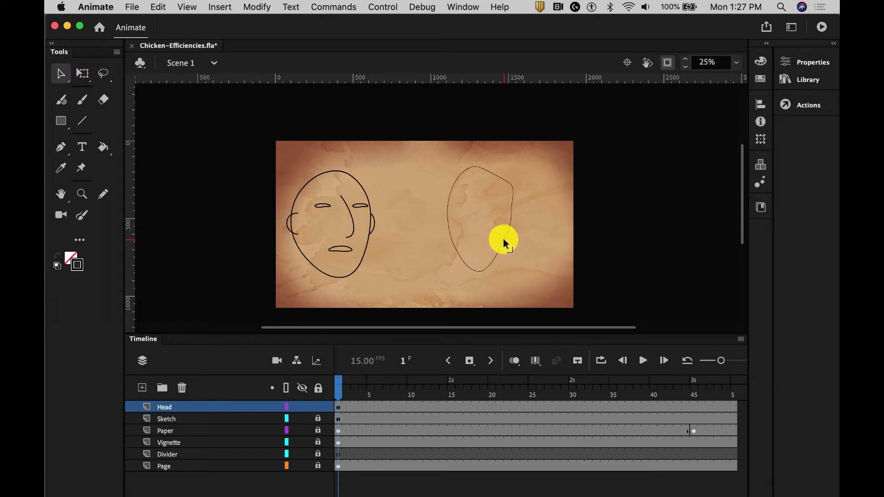
drag(510, 229, 512, 221)
mouse_move(448, 228)
mouse_down()
mouse_move(438, 229)
mouse_move(449, 229)
mouse_up()
key(super+s)
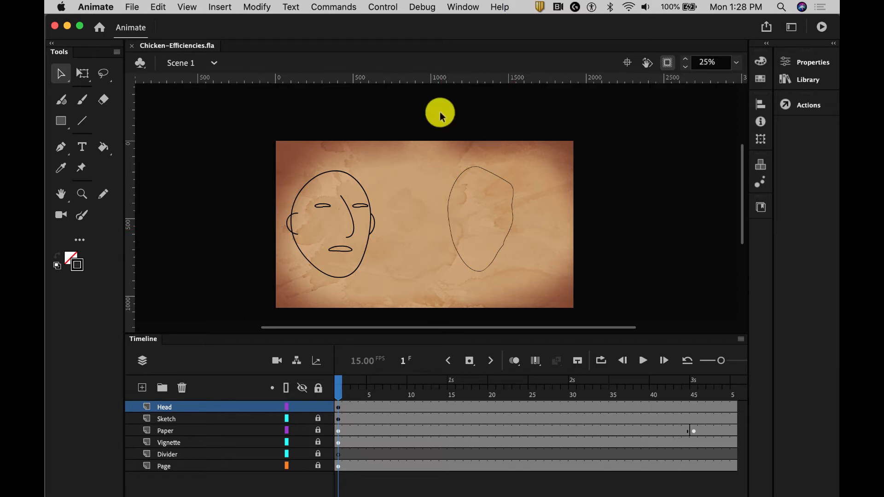
Select the entire new head outline and smooth it three times
drag(439, 114, 520, 278)
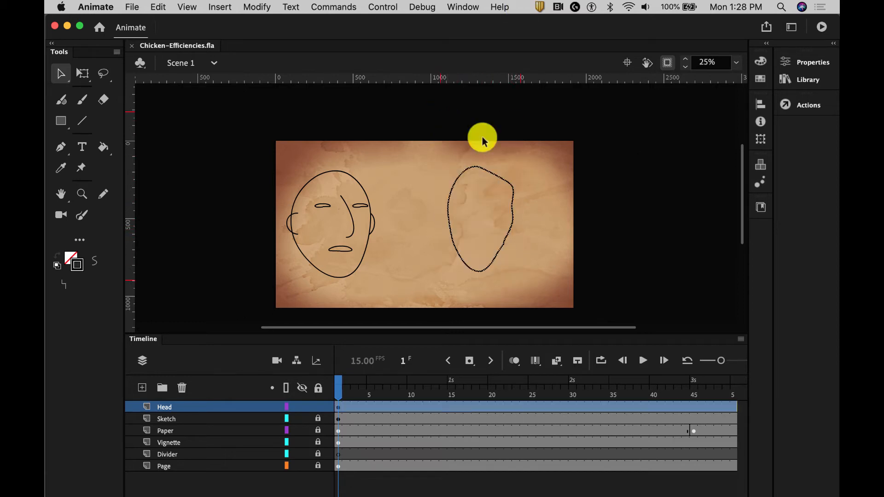
click(96, 263)
click(96, 264)
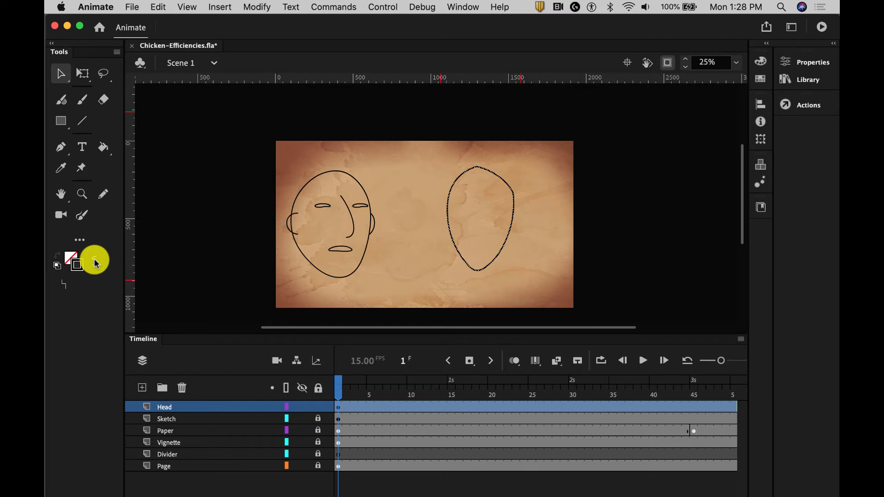
click(96, 263)
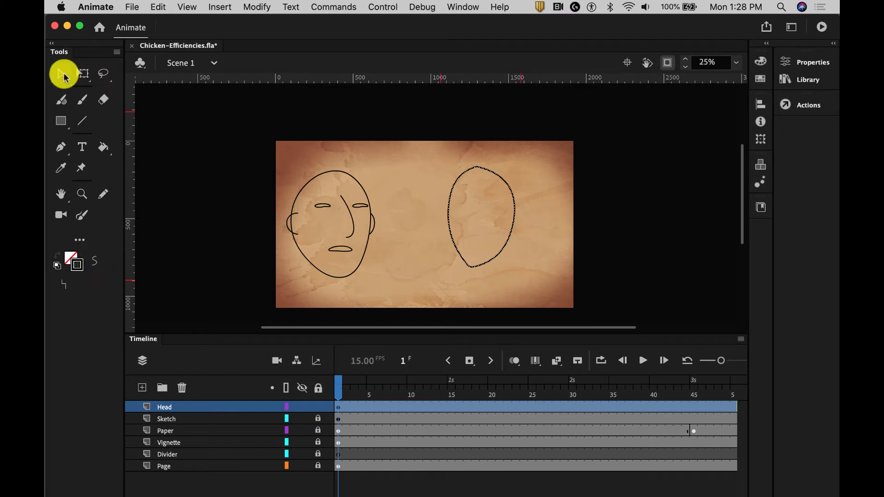
Use the Subselection tool to pull the smoothed outline's upper-left anchor point outward and move its bottom anchor point to the left
drag(62, 73, 101, 93)
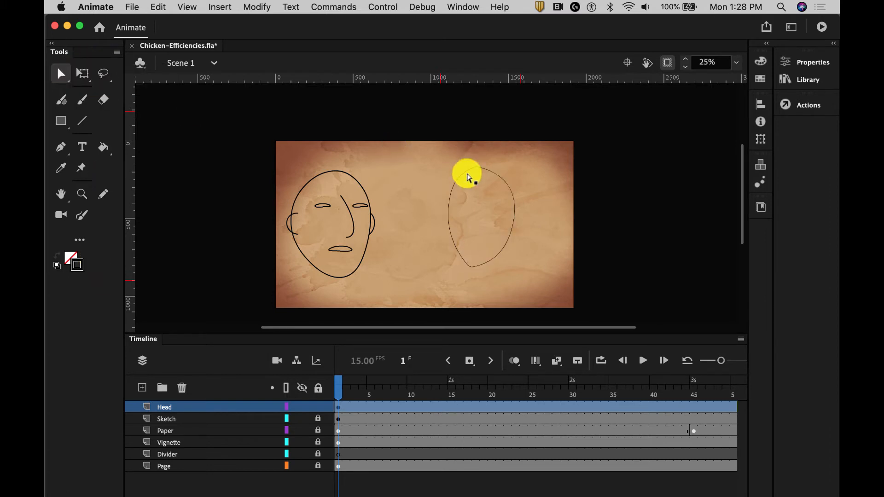
drag(467, 174, 440, 198)
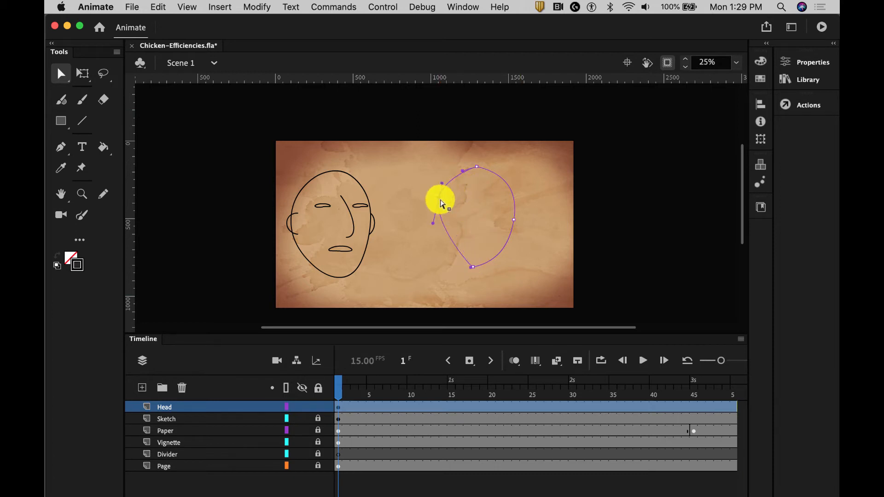
drag(472, 270, 456, 266)
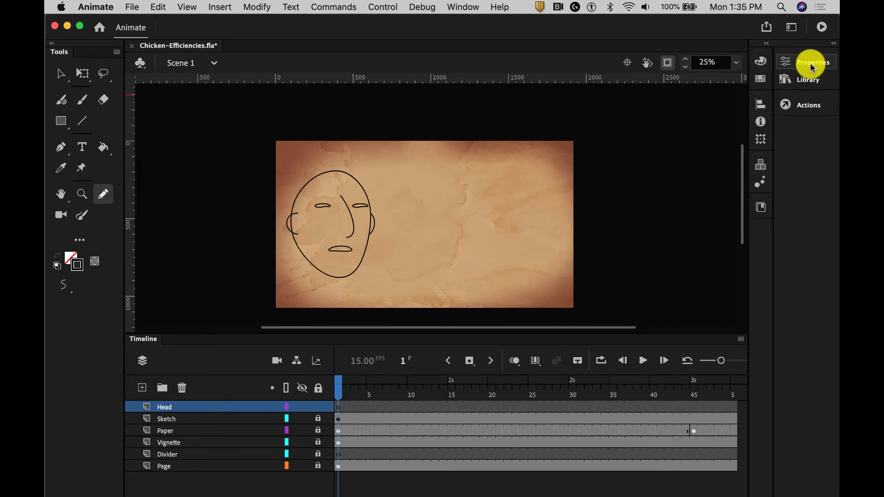
Set the Pencil smoothing to 51 and draw an oval head outline, about 420 by 630 px, on the right half of the stage
click(809, 64)
drag(757, 378, 682, 379)
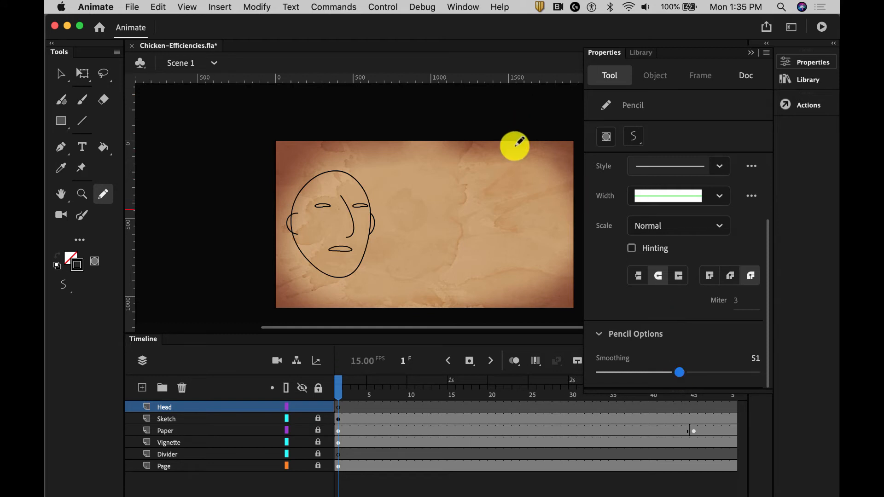
mouse_move(499, 173)
mouse_down()
mouse_move(526, 196)
mouse_move(530, 224)
mouse_move(512, 265)
mouse_move(492, 271)
mouse_move(475, 255)
mouse_move(466, 223)
mouse_move(500, 174)
mouse_up()
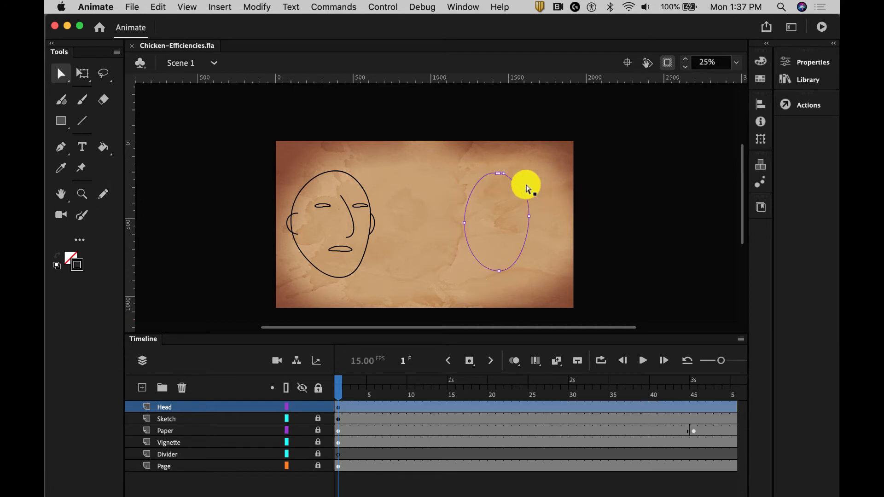
Reshape the oval with the Subselection tool by extending the top anchor's handle to the left and pulling the left anchor point outward
click(499, 174)
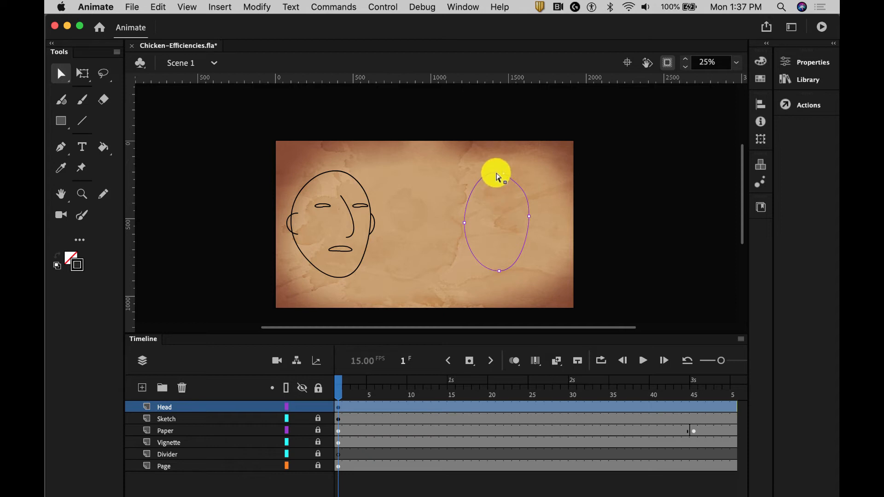
drag(498, 177, 466, 176)
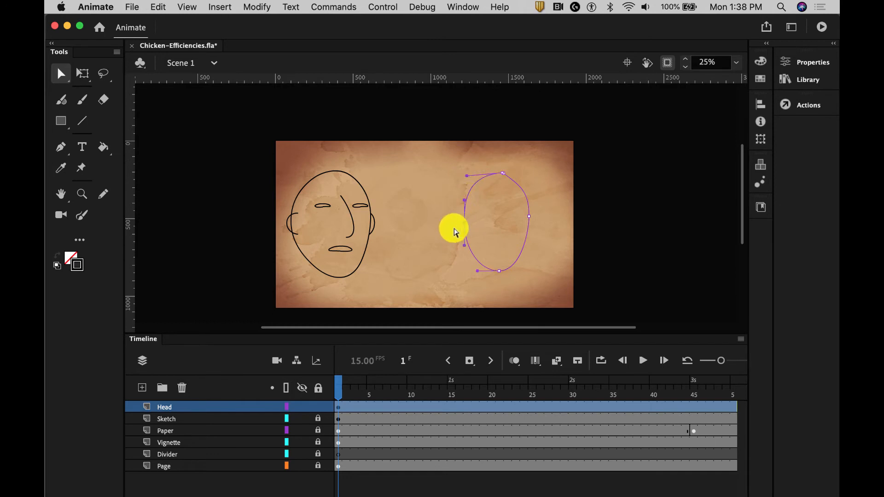
drag(464, 223, 453, 221)
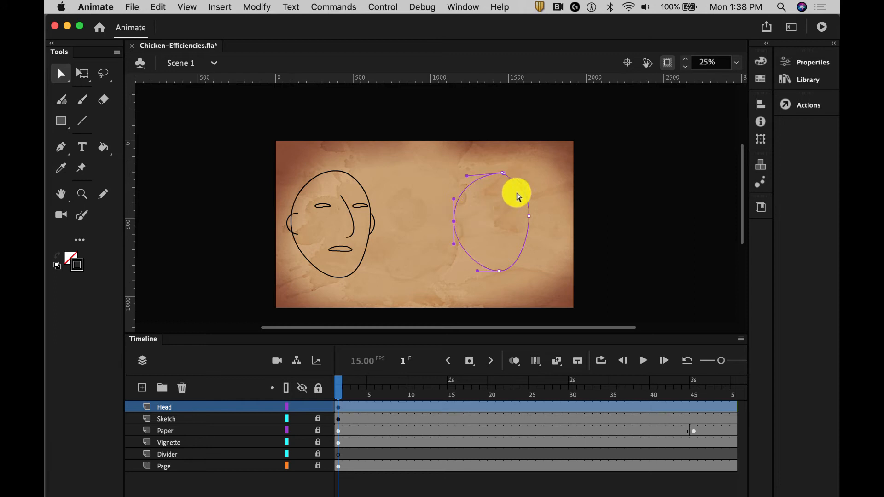
click(504, 174)
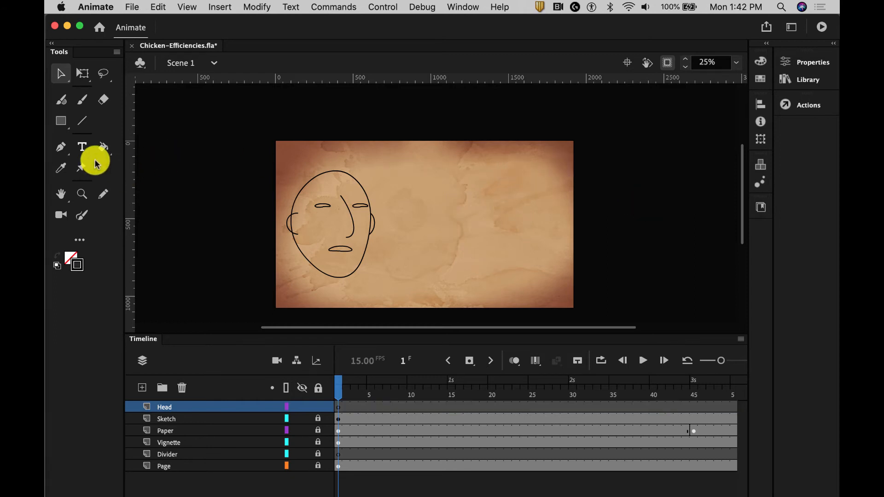
Draw an ellipse about 500 by 640 px on the right half of the stage with the Oval tool
drag(61, 120, 106, 159)
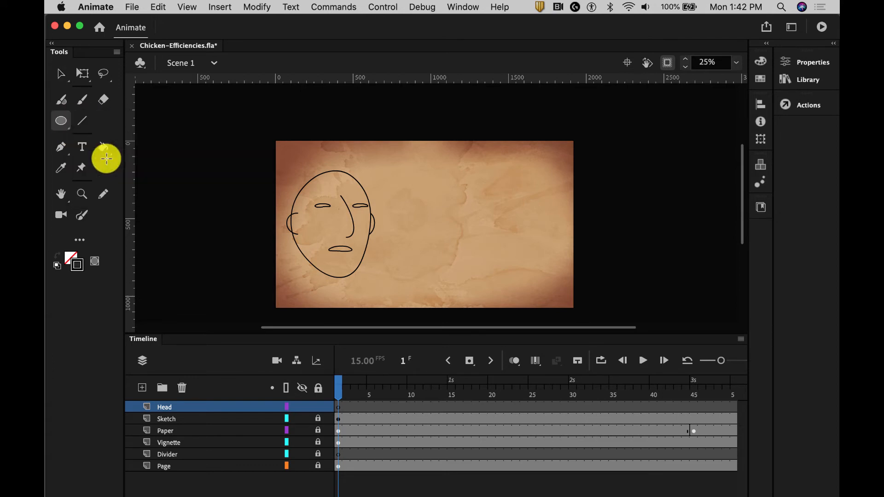
drag(436, 179, 513, 278)
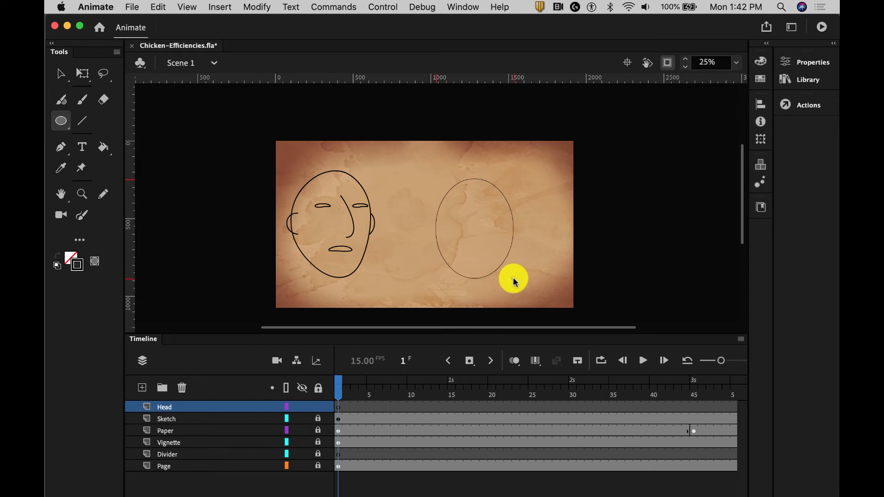
Bend the ellipse's top, bottom, left and right edges with the Selection tool into a head shape narrowing toward the chin
drag(62, 74, 63, 76)
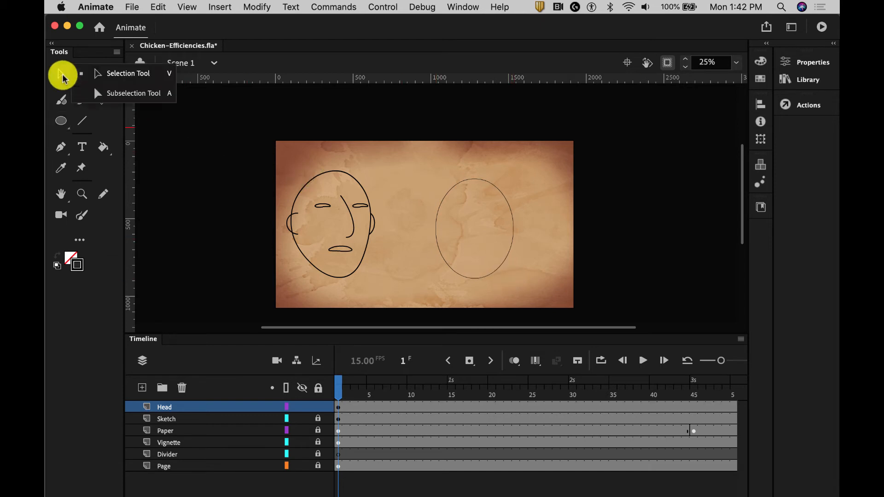
click(115, 73)
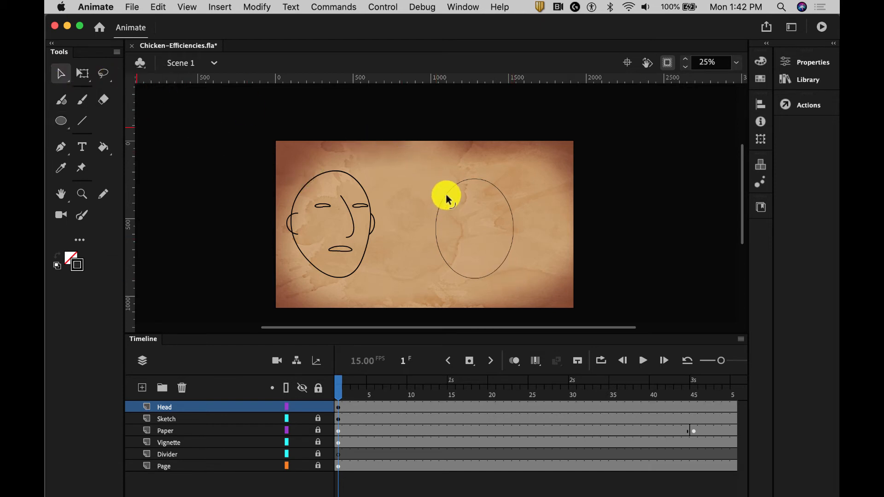
drag(446, 194, 499, 187)
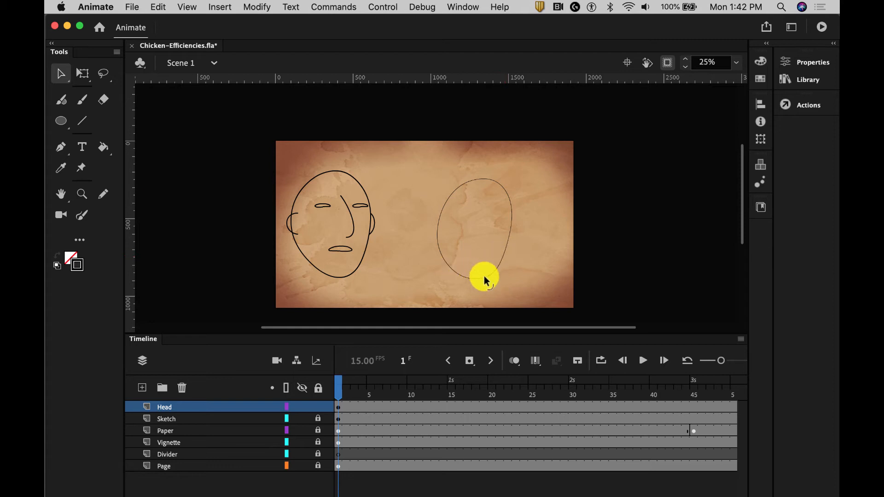
drag(485, 276, 492, 280)
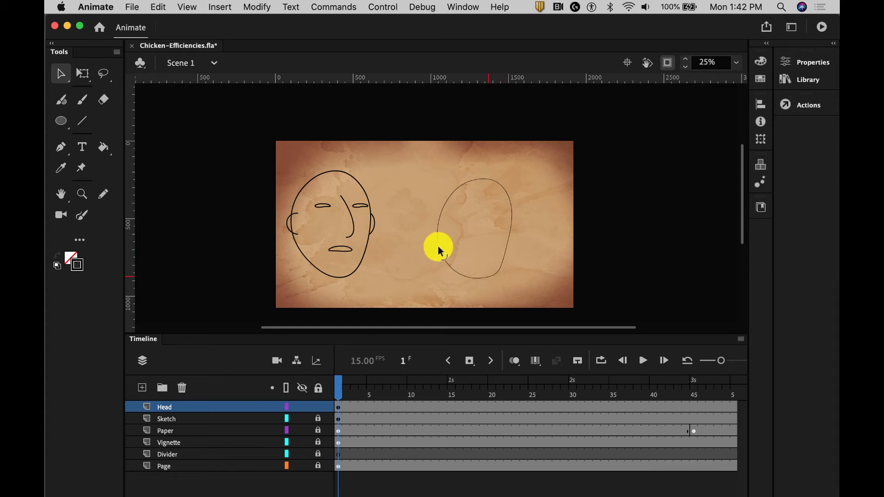
drag(438, 226, 435, 226)
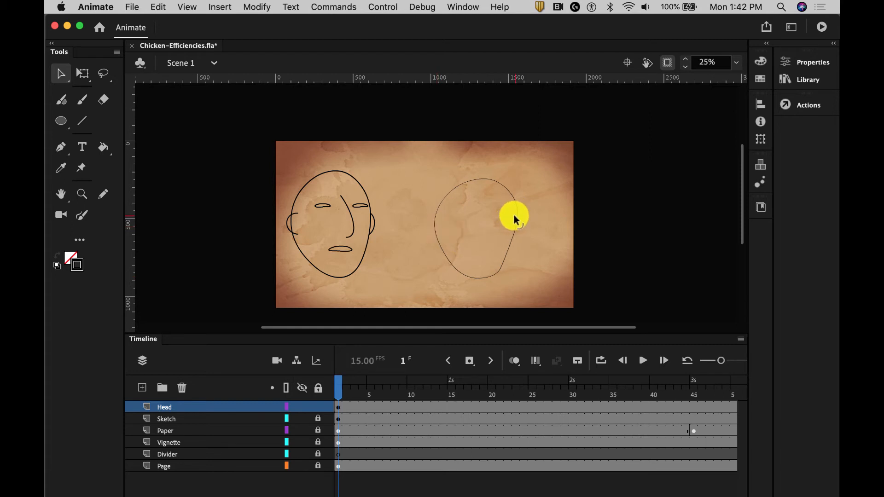
drag(512, 217, 517, 221)
Use the Subselection tool to delete the outline's upper-left and lower-left anchor points and pull the left anchor's lower handle downward
click(58, 80)
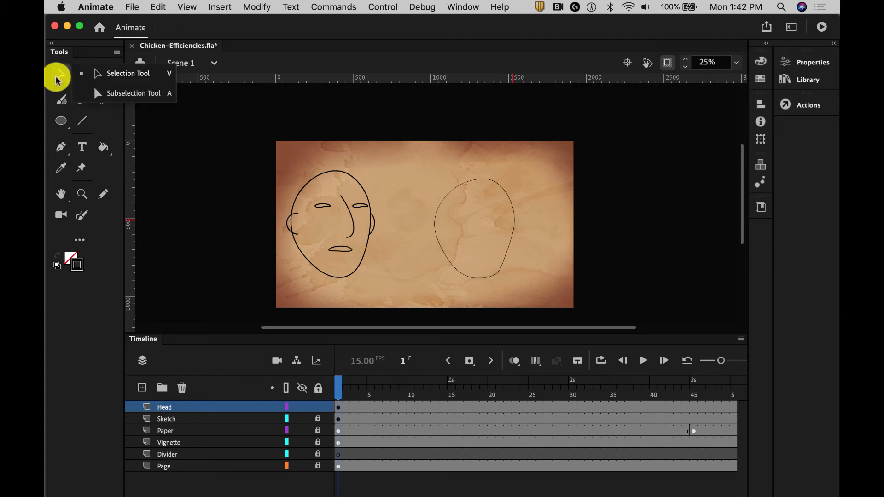
click(109, 90)
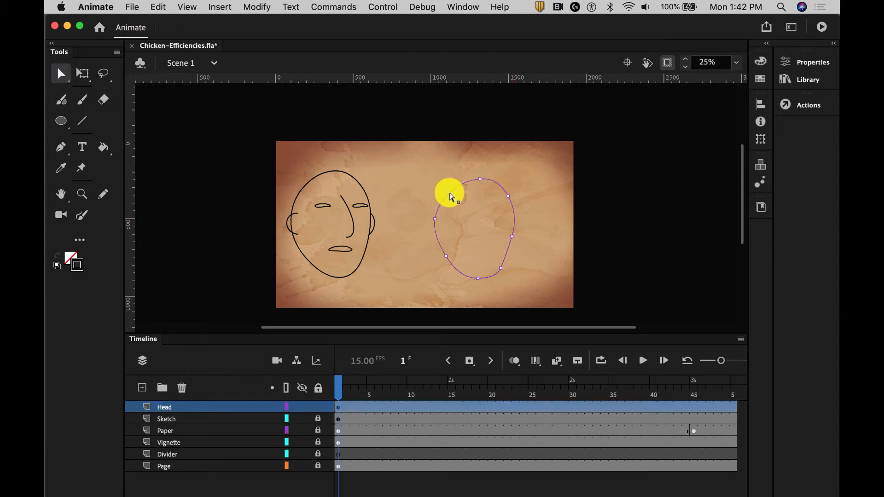
drag(450, 197, 440, 180)
click(446, 257)
key(Delete)
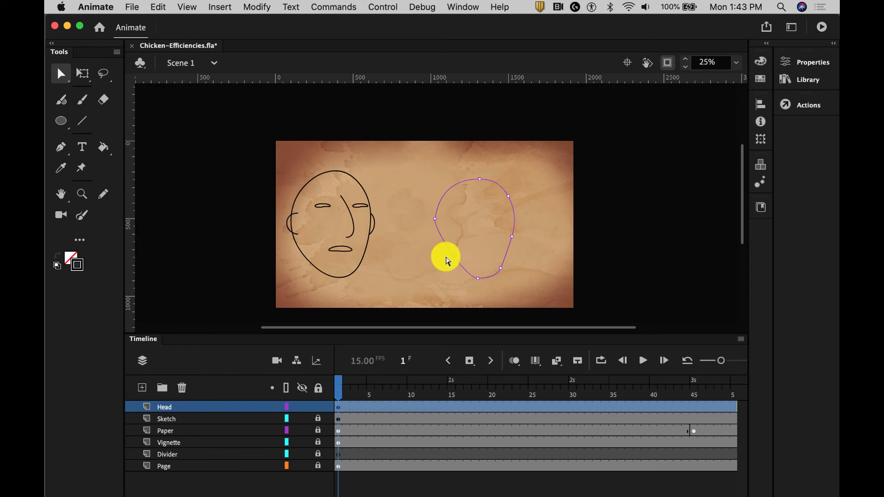
click(437, 225)
drag(434, 229, 436, 256)
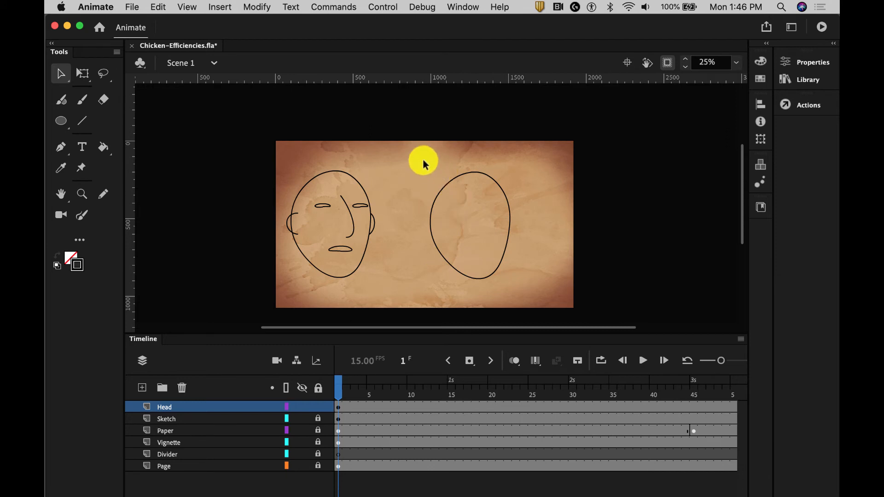
Select the entire right head outline and group it
drag(423, 159, 518, 291)
click(265, 13)
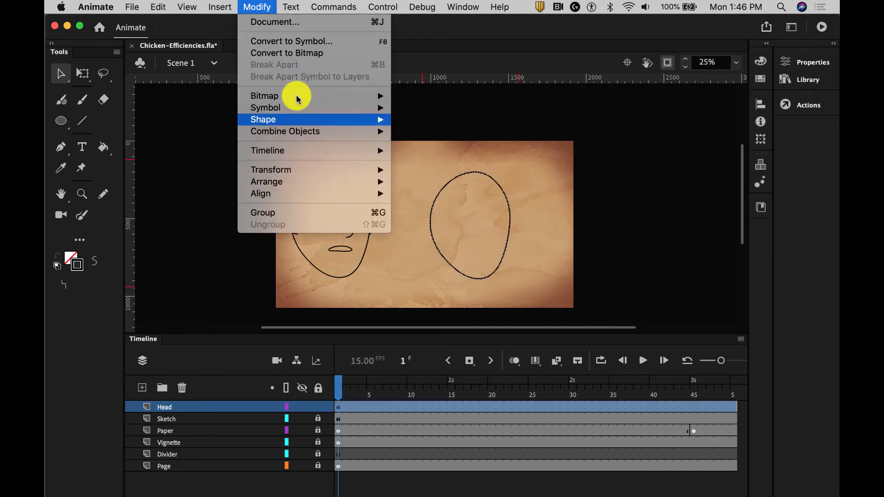
click(301, 213)
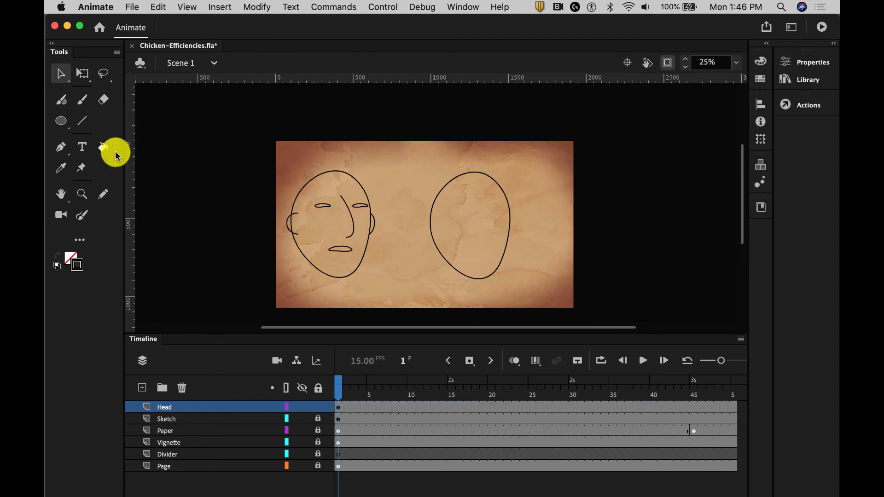
Draw an ear with the Line tool at the grouped head's left edge and curve it outward with the Selection tool
click(82, 121)
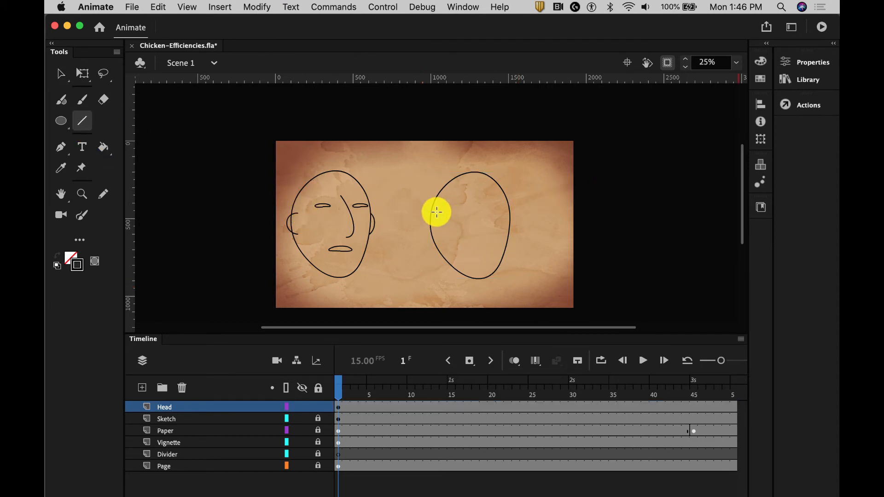
mouse_move(436, 211)
mouse_down()
mouse_move(436, 238)
mouse_move(423, 224)
mouse_up()
click(59, 72)
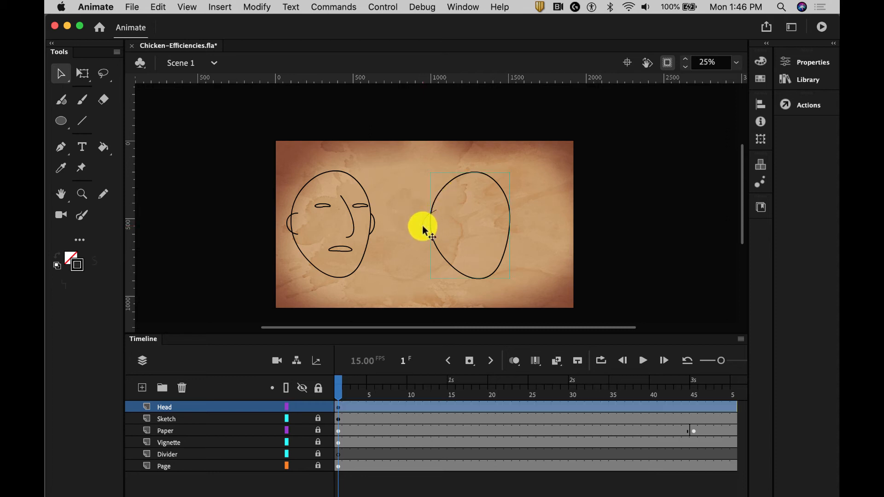
click(417, 202)
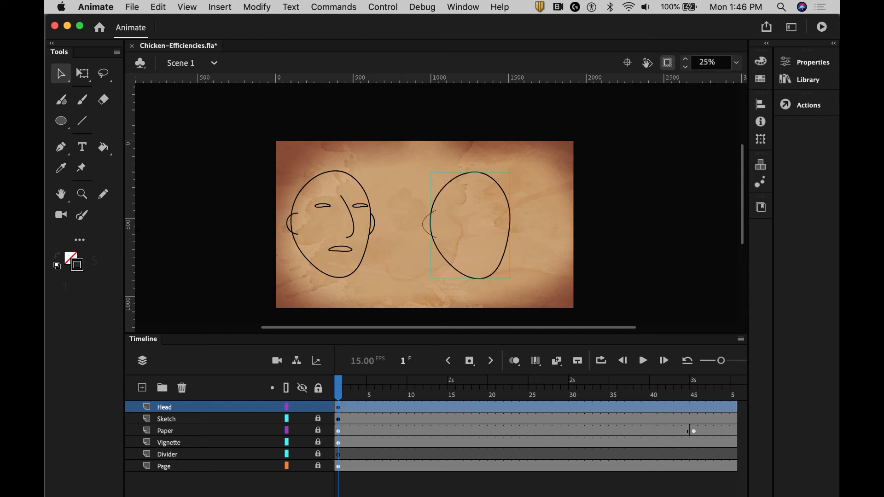
Break apart the grouped head outline and delete the ear lines at its left edge
click(258, 7)
click(278, 65)
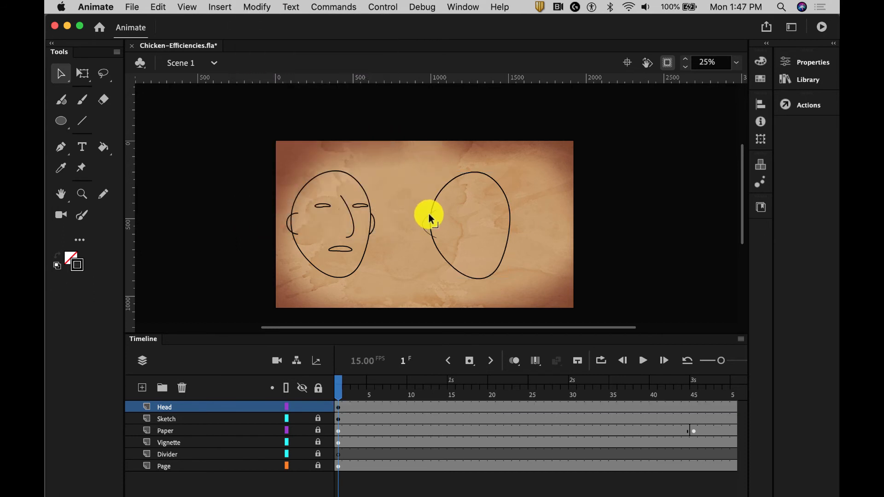
drag(411, 167, 534, 286)
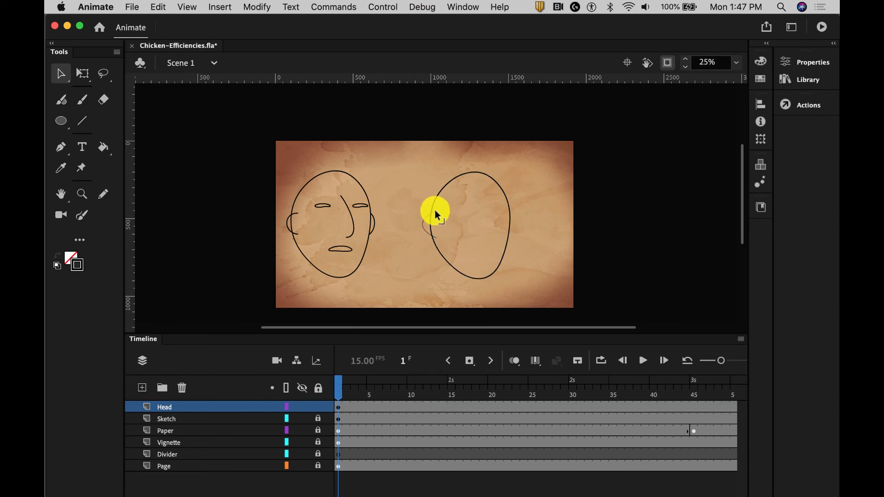
key(Delete)
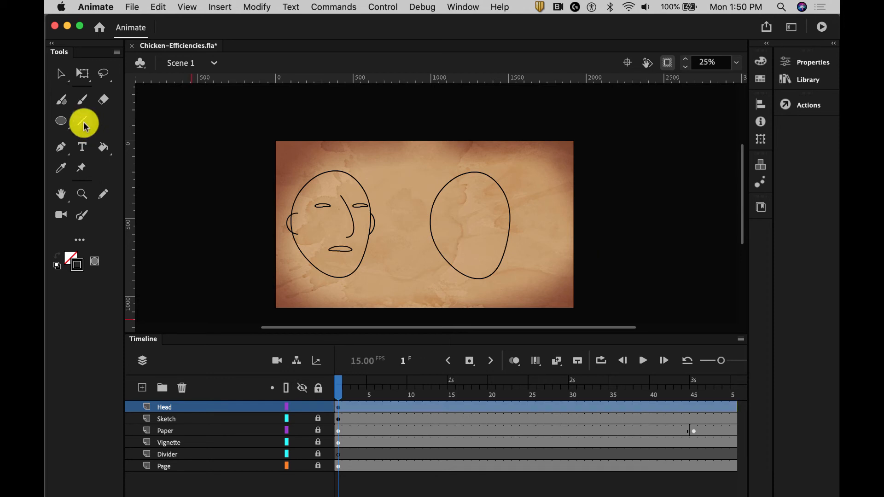
Turn on Object Drawing mode for the Line tool and draw a vertical line about 200 px long just inside the head's left edge
click(79, 122)
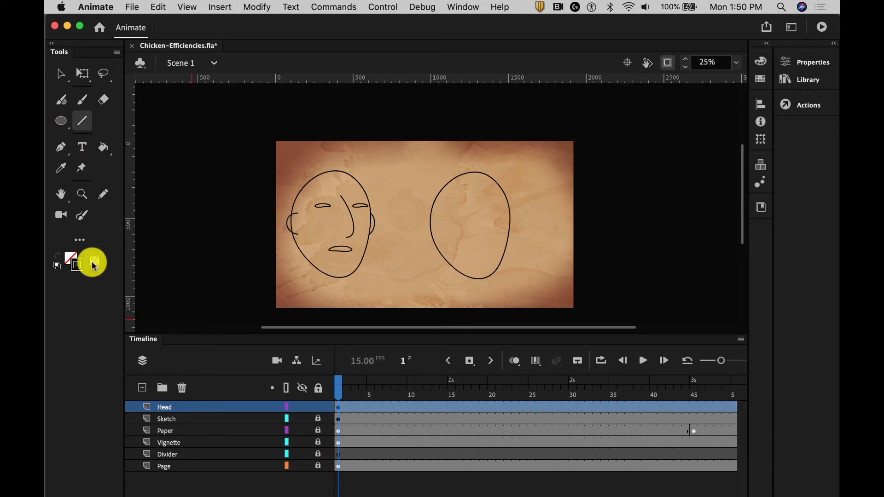
click(94, 263)
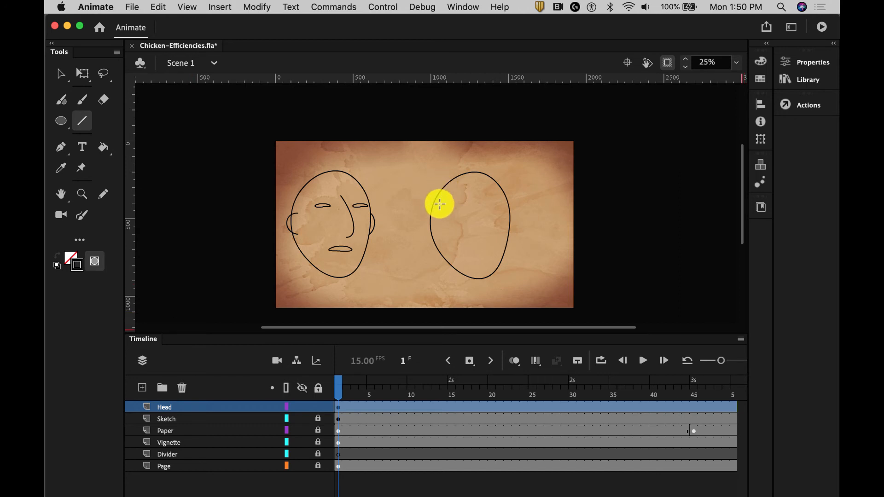
drag(436, 208, 435, 239)
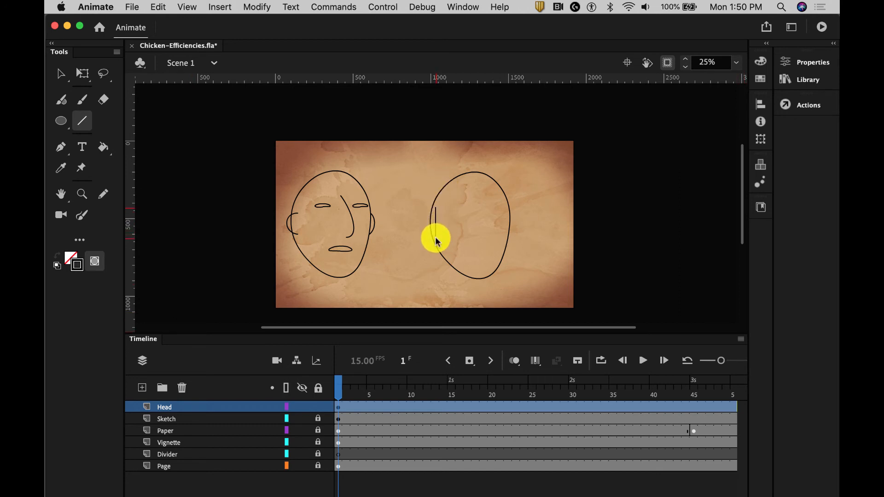
Bend the vertical line outward past the head's left edge with the Selection tool to form an ear
key(v)
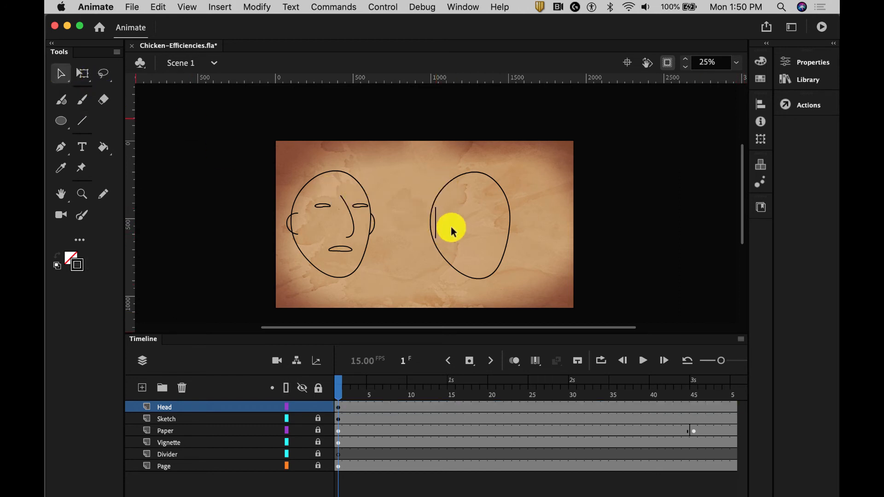
click(436, 226)
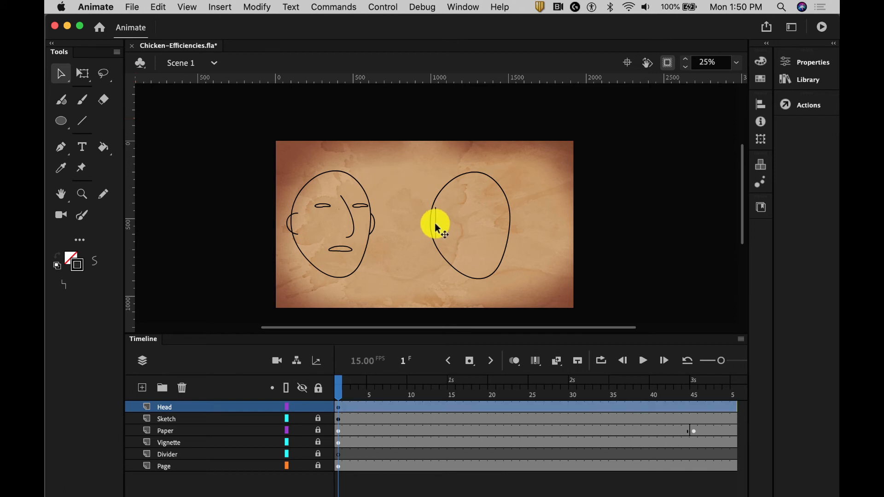
click(444, 224)
drag(435, 223, 427, 224)
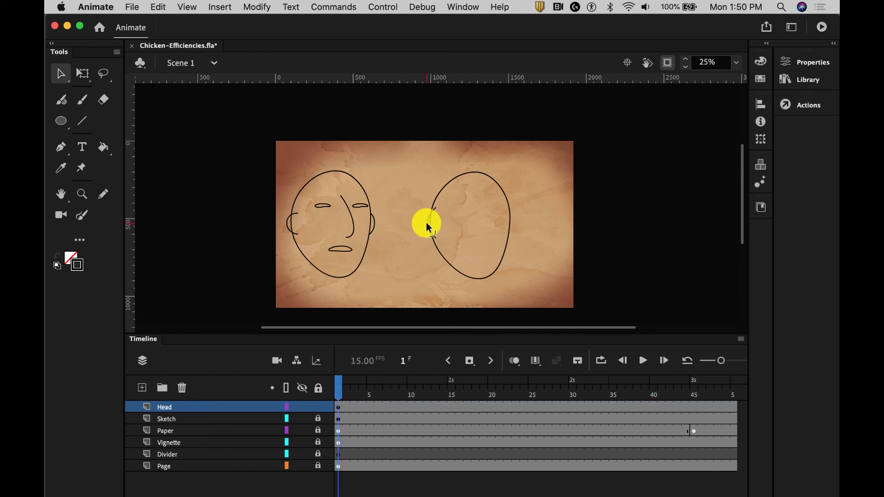
click(427, 215)
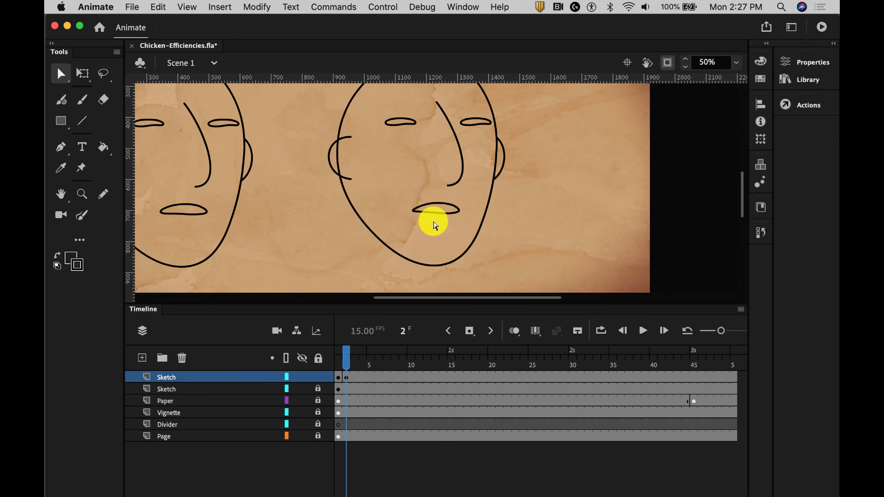
Pull the chin's bottom anchor point of the right head downward in frame 2 with the Subselection tool
click(433, 269)
drag(433, 268, 438, 278)
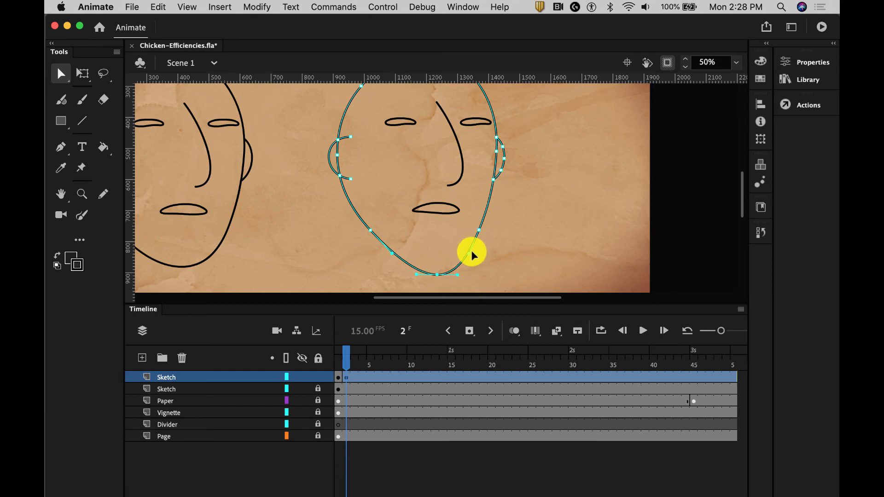
click(511, 251)
Open the right head's mouth in frame 2 by moving its lower anchor down and its corners inward, and scrub the frames to check
click(444, 214)
mouse_move(444, 218)
mouse_down()
mouse_move(435, 216)
mouse_move(456, 206)
mouse_move(420, 213)
mouse_up()
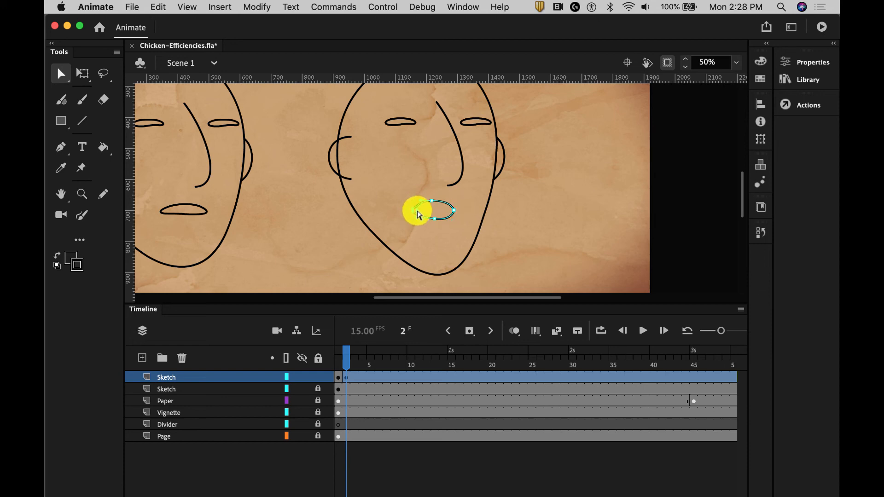
click(515, 225)
drag(346, 355, 345, 356)
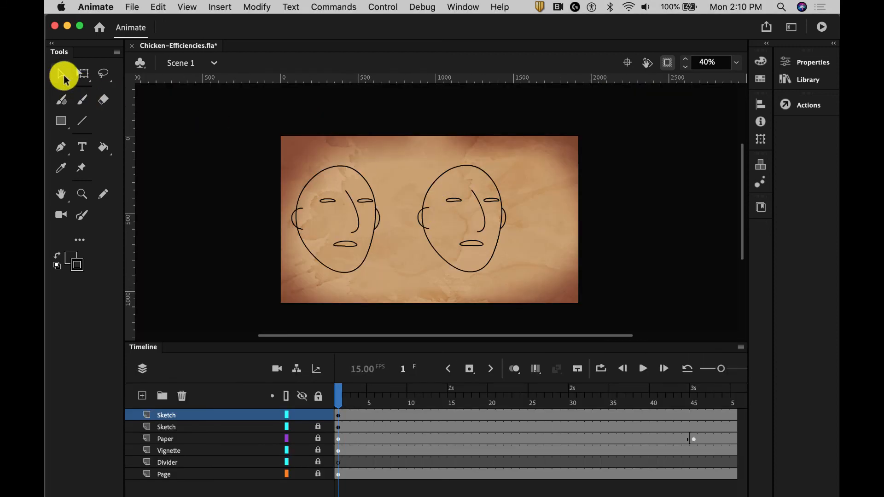
Distort the right head with the Envelope transform, raising its upper right corner, lowering its upper left corner and pulling its lower left corner inward
mouse_move(400, 152)
mouse_down()
mouse_move(527, 267)
mouse_move(532, 286)
mouse_up()
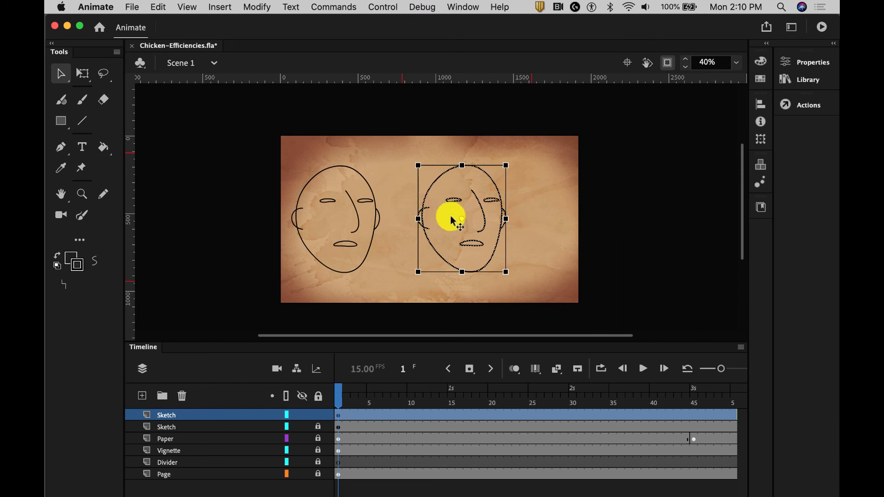
click(253, 9)
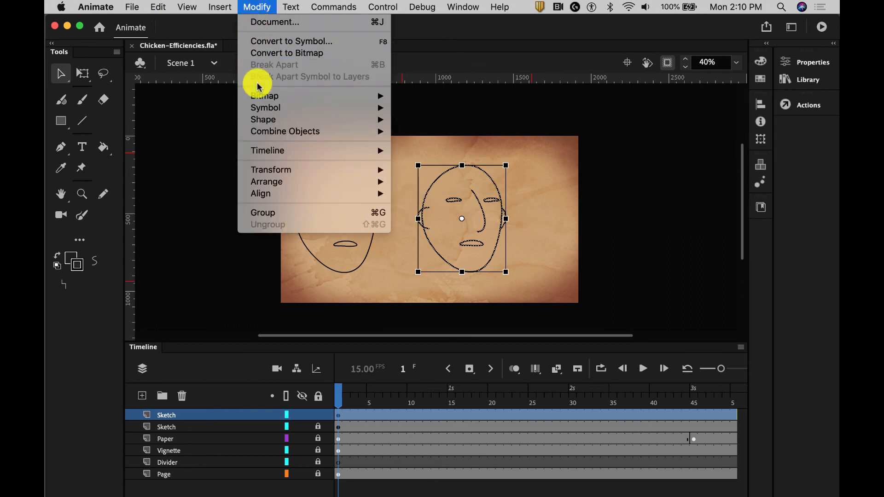
mouse_move(285, 173)
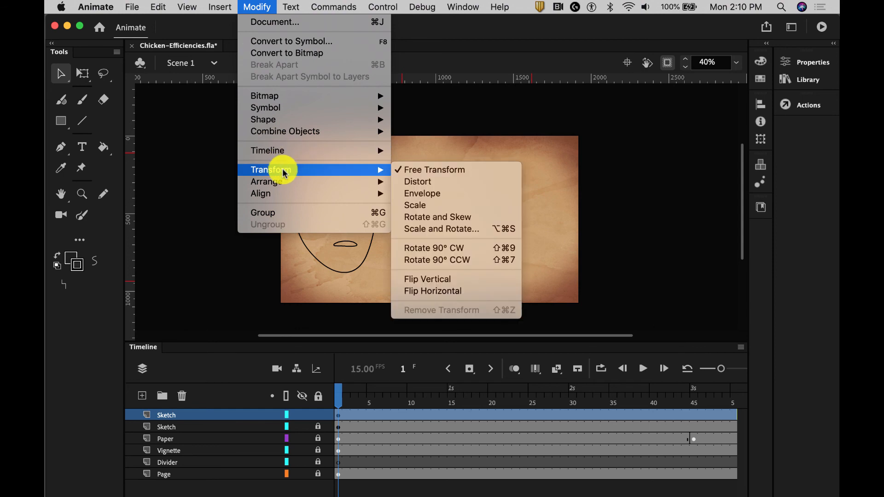
click(412, 194)
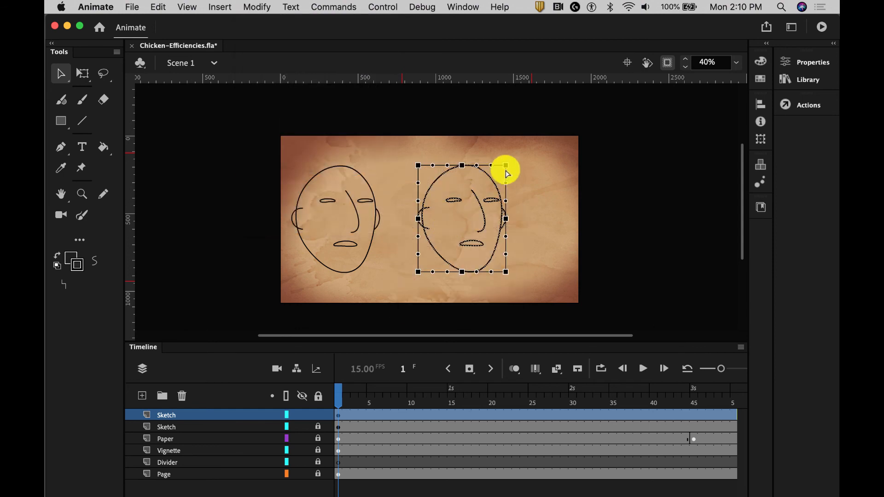
drag(506, 166, 507, 158)
drag(418, 165, 415, 174)
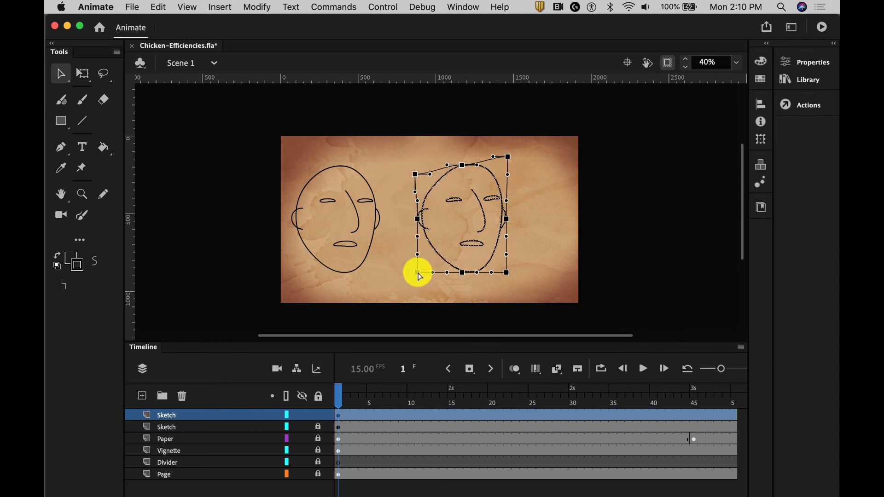
drag(416, 272, 469, 277)
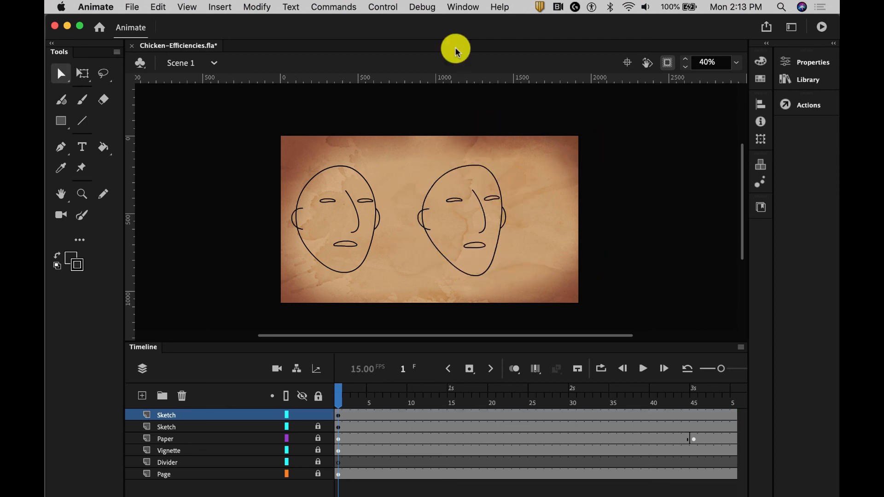
Open the History panel, dock it with the collapsed panels beside the stage and expand it
click(455, 7)
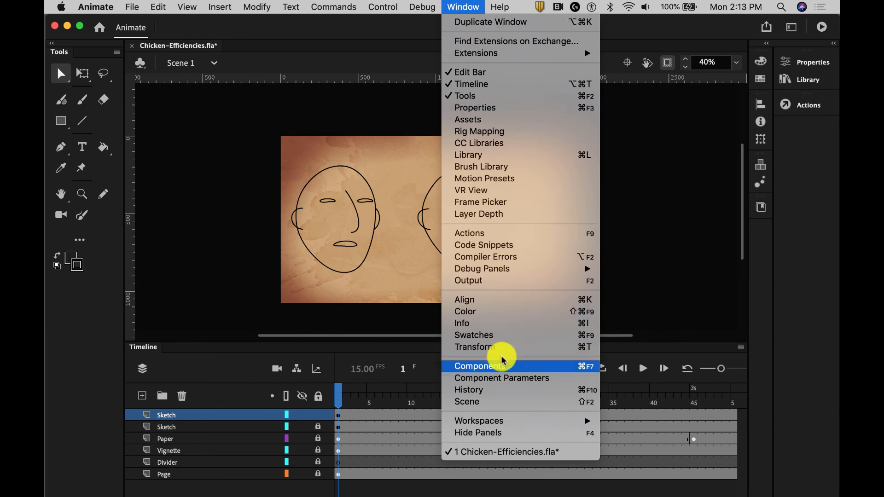
click(483, 393)
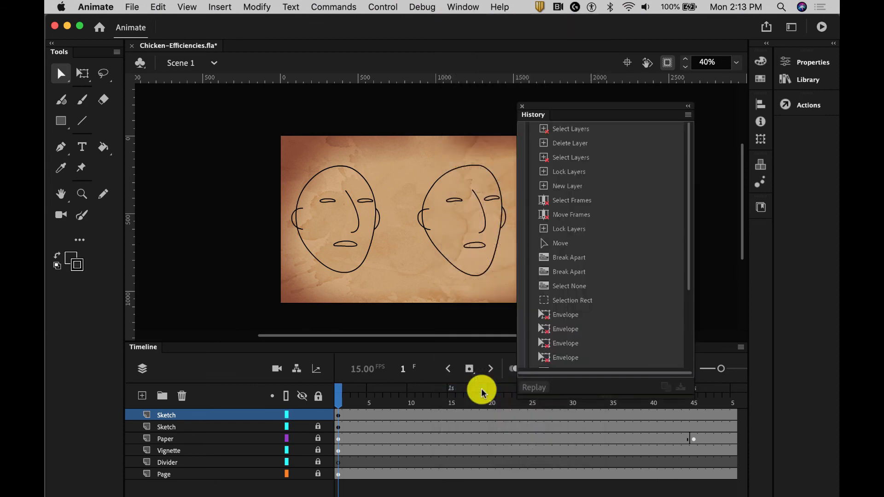
drag(532, 115, 760, 241)
click(760, 233)
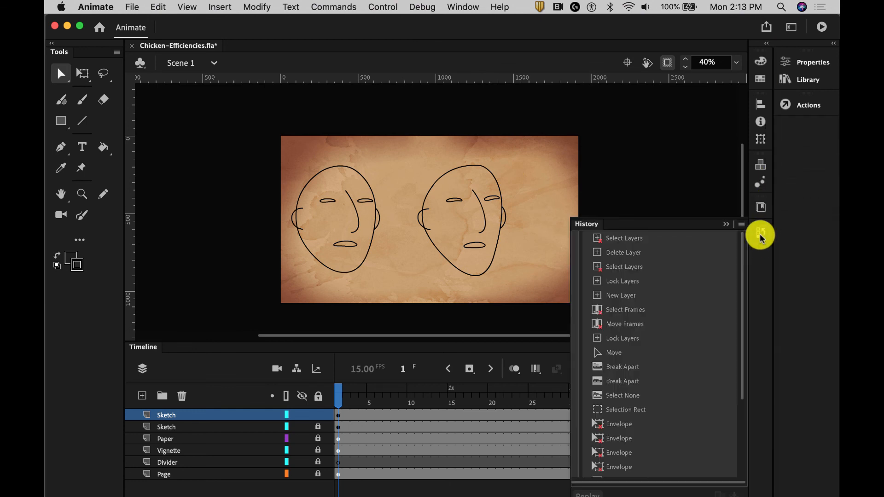
Step back through the History list to before the Envelope changes to undo the right head's distortion, and collapse the panel
scroll(737, 258, down, 5)
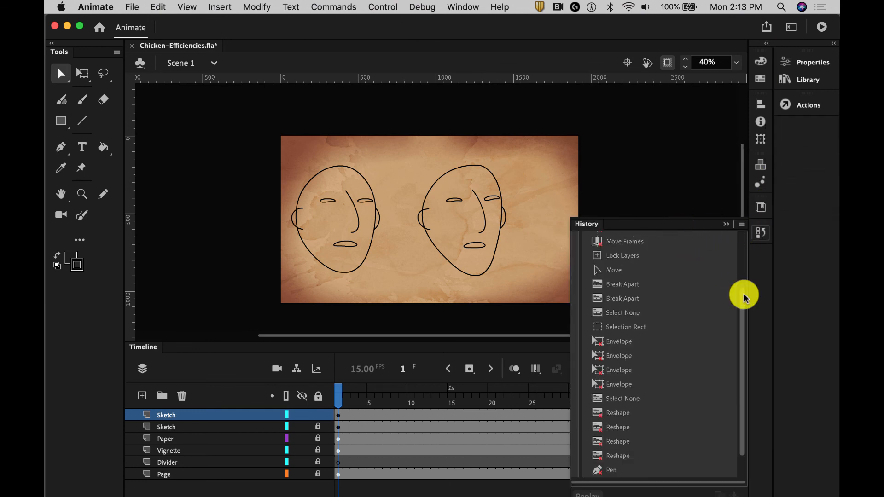
drag(582, 466, 577, 300)
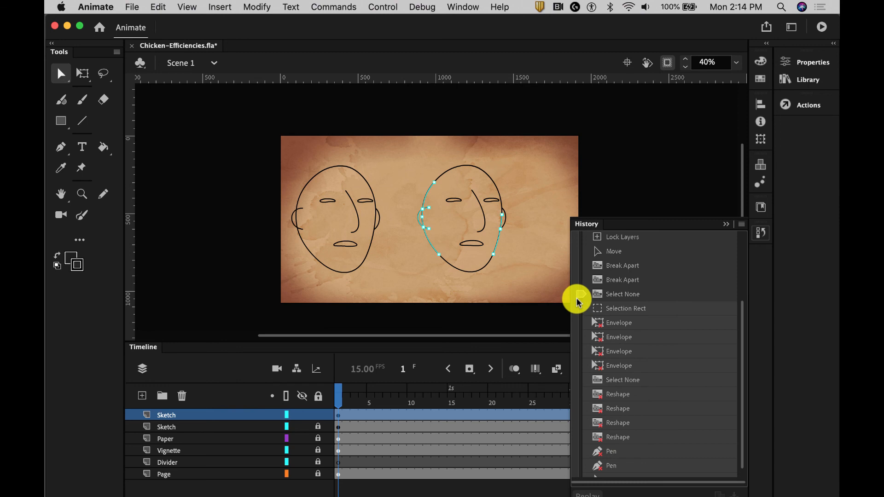
click(726, 224)
click(638, 314)
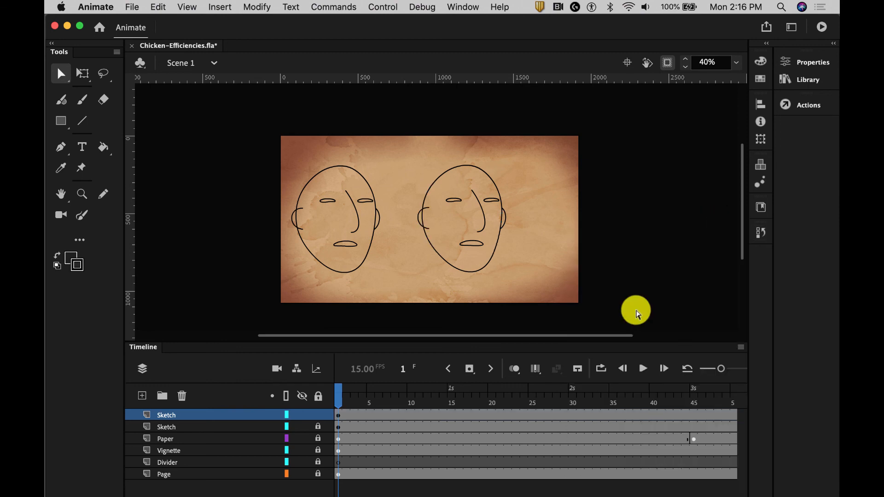
Display the upper Sketch layer as outlines, and toggle outline display for all layers on and off again
click(286, 413)
click(286, 415)
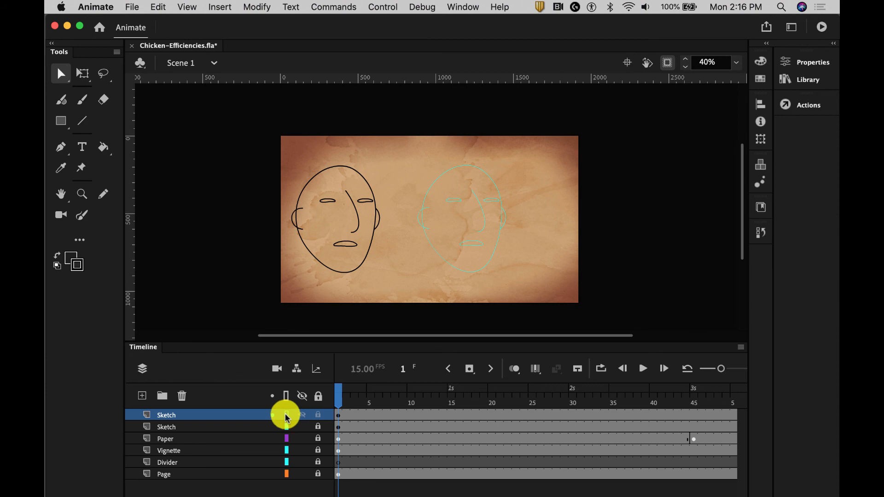
click(286, 427)
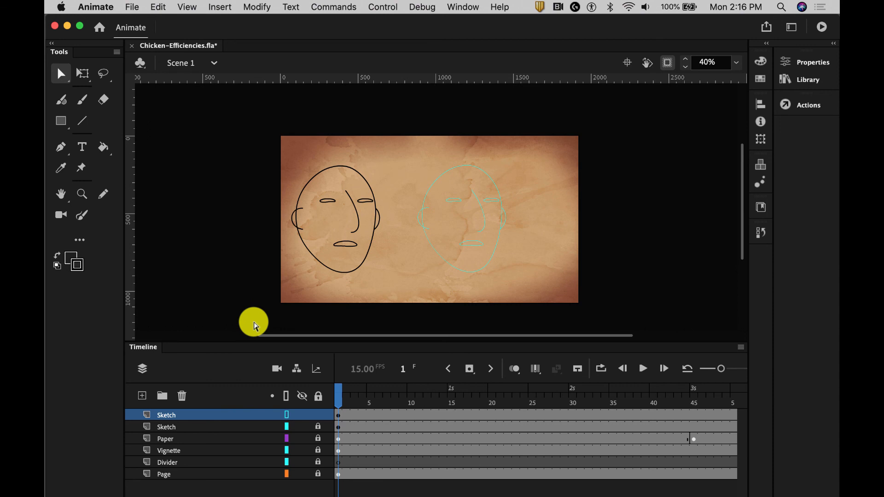
click(286, 395)
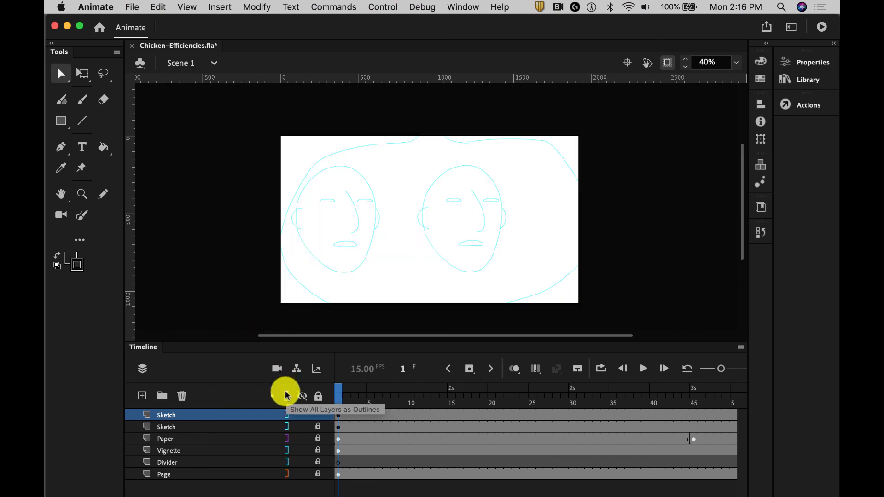
click(286, 396)
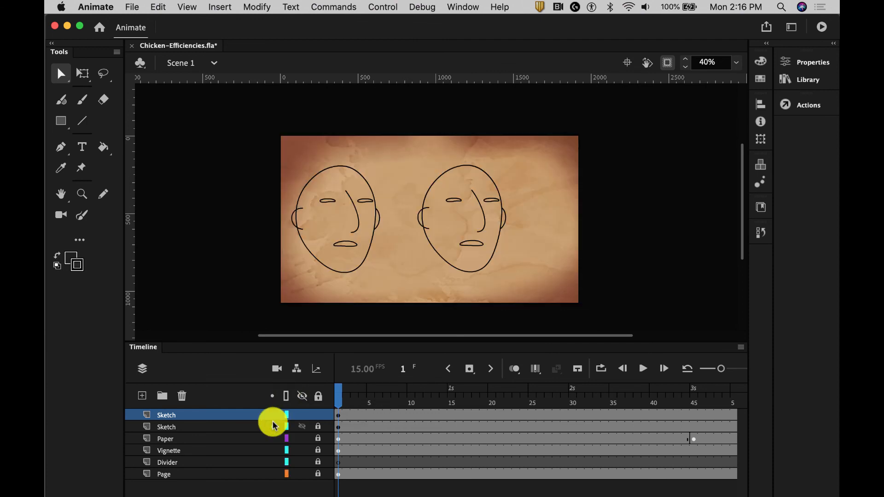
Hide the Page layer and show it again
click(301, 473)
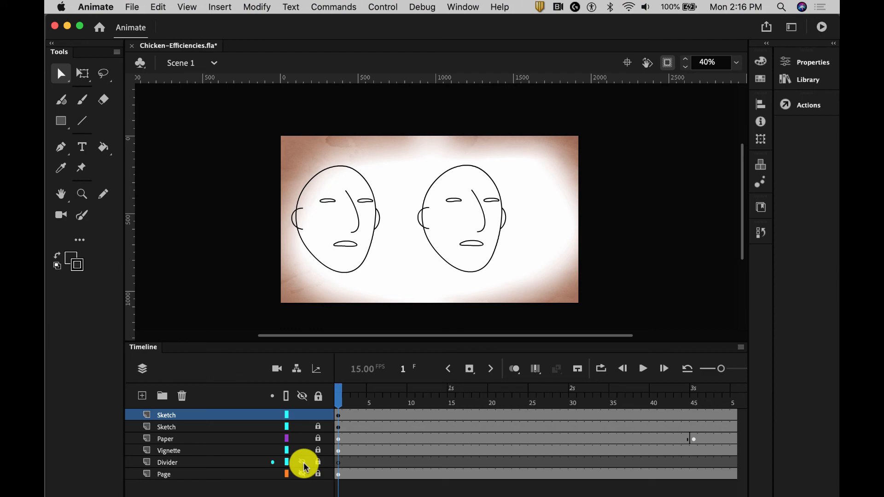
click(302, 474)
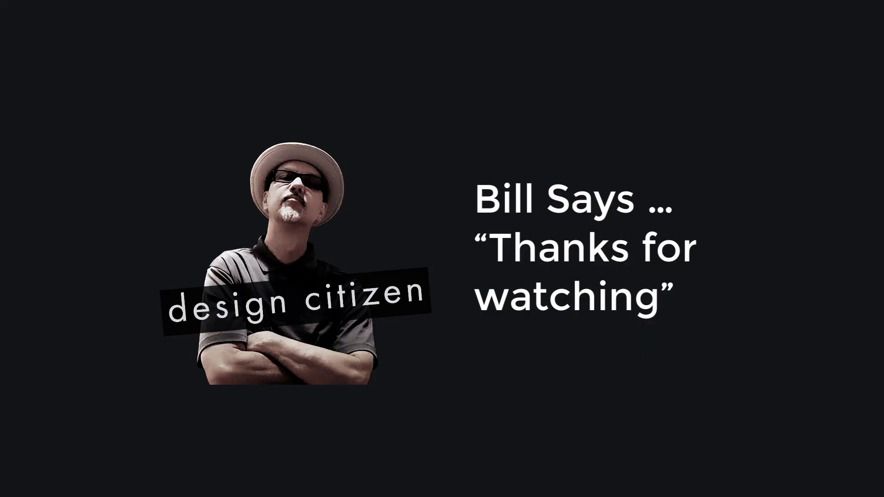